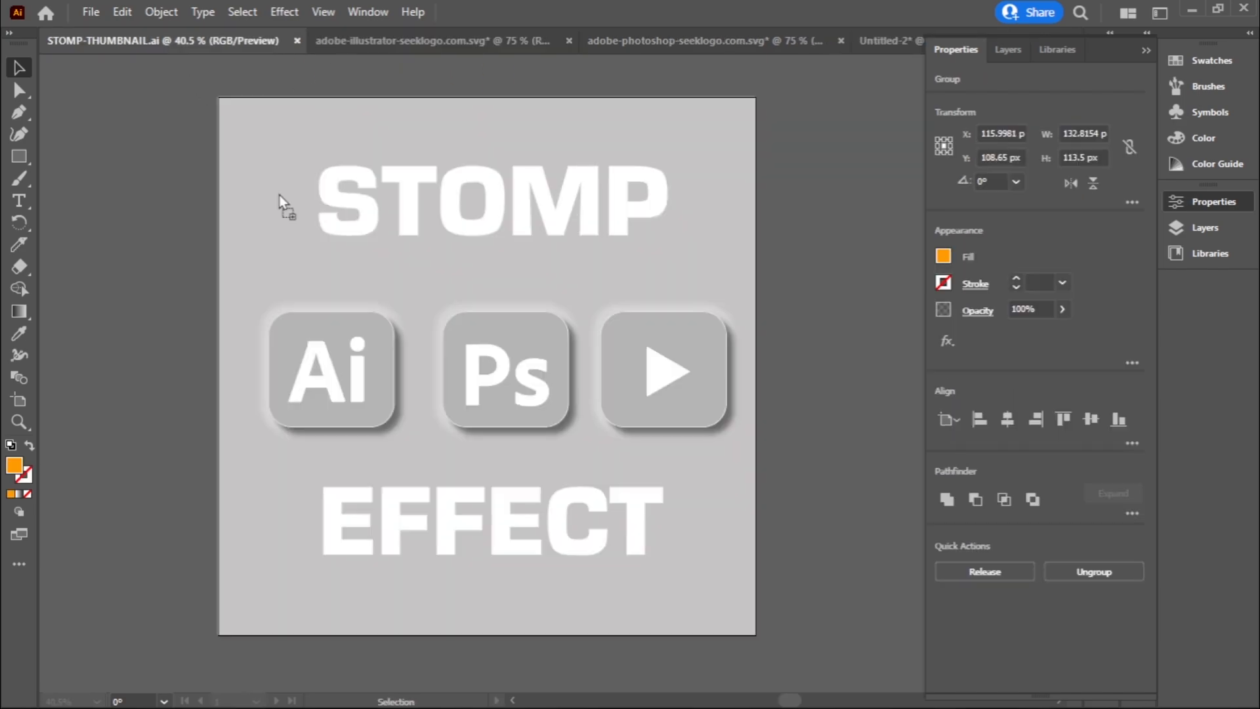
Switch to the blank grey Untitled-2 document and draw a square about 268 px wide on the artboard's left half
{"action": "left_click", "coordinate": [291, 41]}
{"action": "left_click", "coordinate": [516, 40]}
{"action": "left_click_drag", "start_coordinate": [457, 368], "coordinate": [518, 354]}
{"action": "left_click", "coordinate": [87, 423]}
{"action": "left_click_drag", "start_coordinate": [19, 157], "coordinate": [101, 121]}
{"action": "left_click", "coordinate": [100, 214]}
{"action": "key", "text": "Return"}
{"action": "left_click", "coordinate": [944, 256]}
{"action": "left_click", "coordinate": [752, 287]}
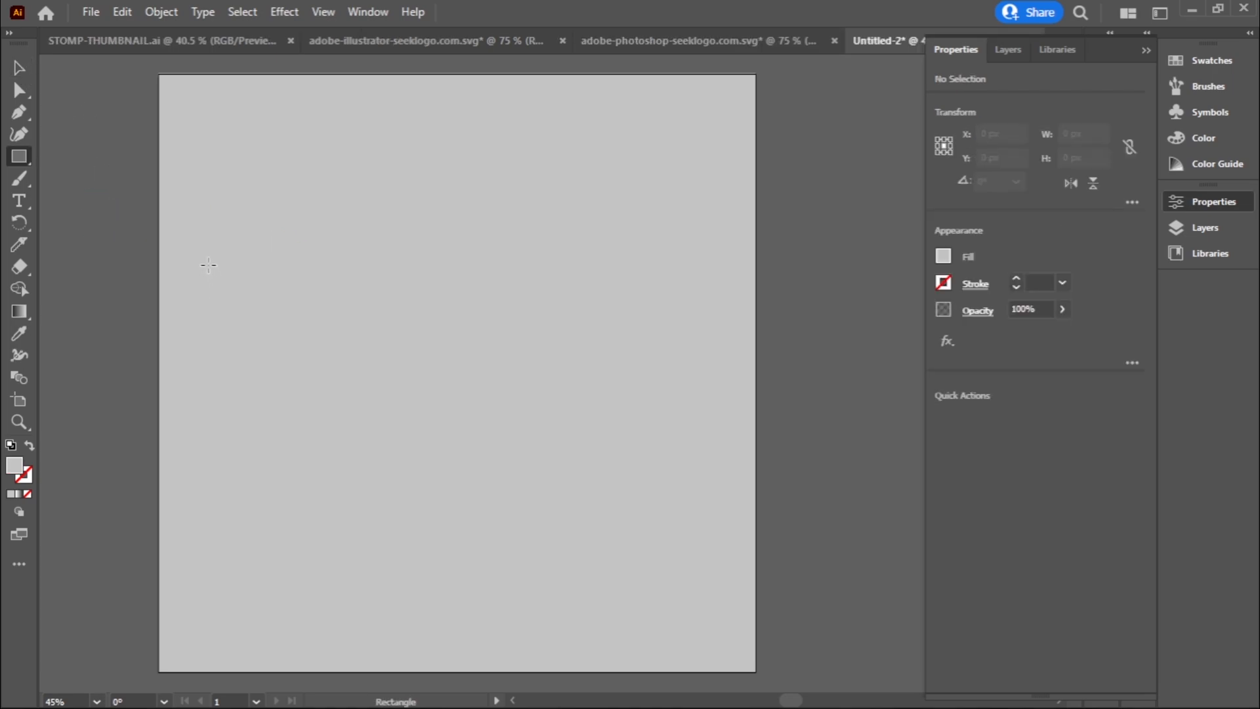
{"action": "left_click_drag", "start_coordinate": [209, 264], "coordinate": [358, 340]}
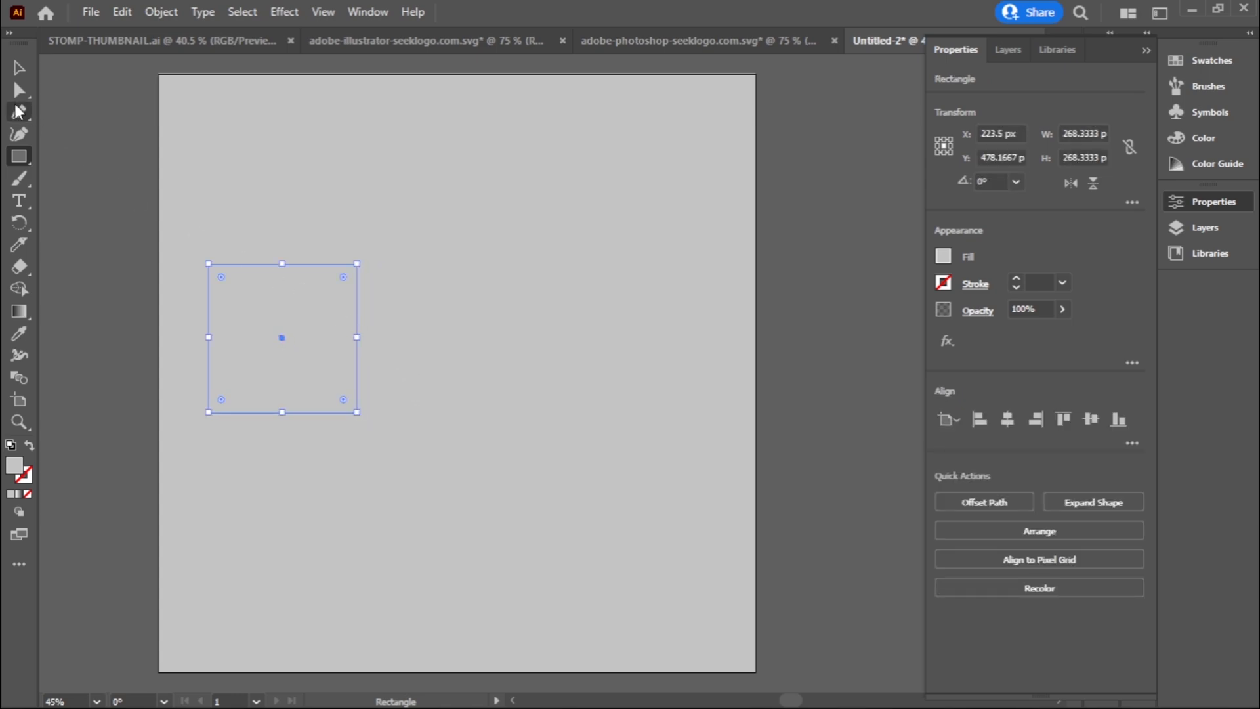
Shrink the square to about 248 px wide, round all its corners and move it nearer the artboard's middle
{"action": "left_click", "coordinate": [18, 67]}
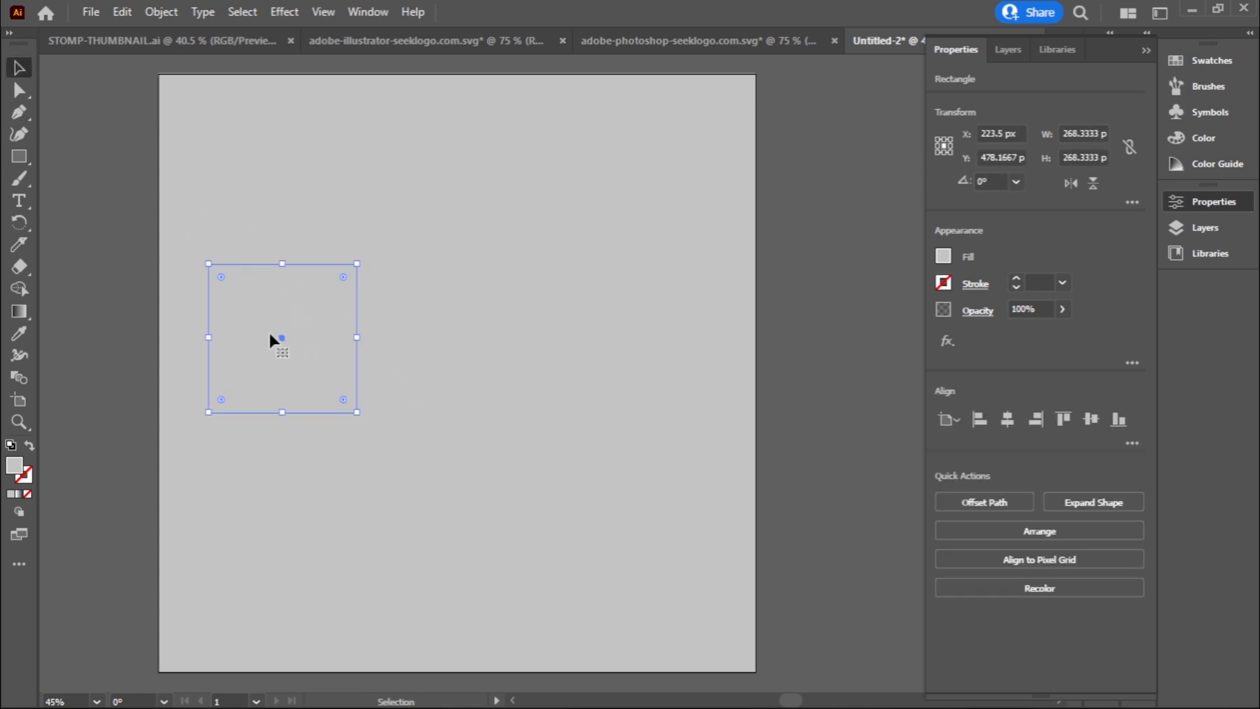
{"action": "left_click_drag", "start_coordinate": [280, 341], "coordinate": [363, 327]}
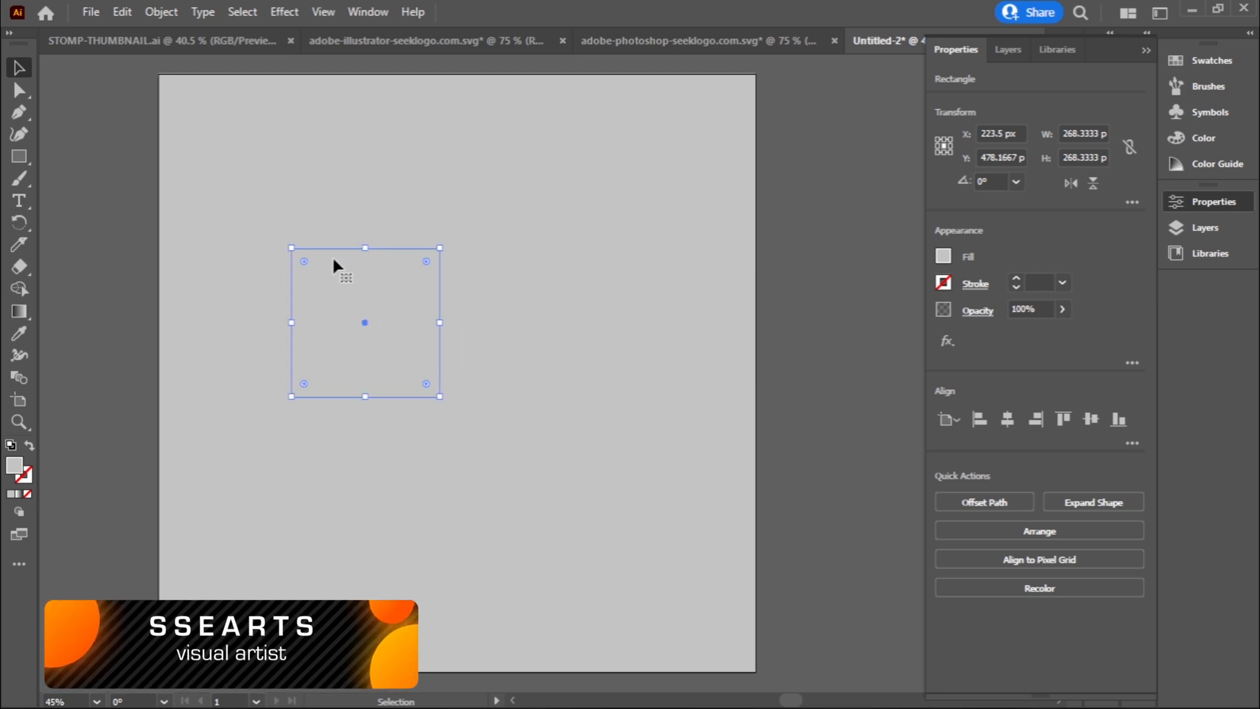
{"action": "left_click_drag", "start_coordinate": [291, 248], "coordinate": [334, 286]}
{"action": "left_click", "coordinate": [413, 190]}
{"action": "left_click", "coordinate": [377, 297]}
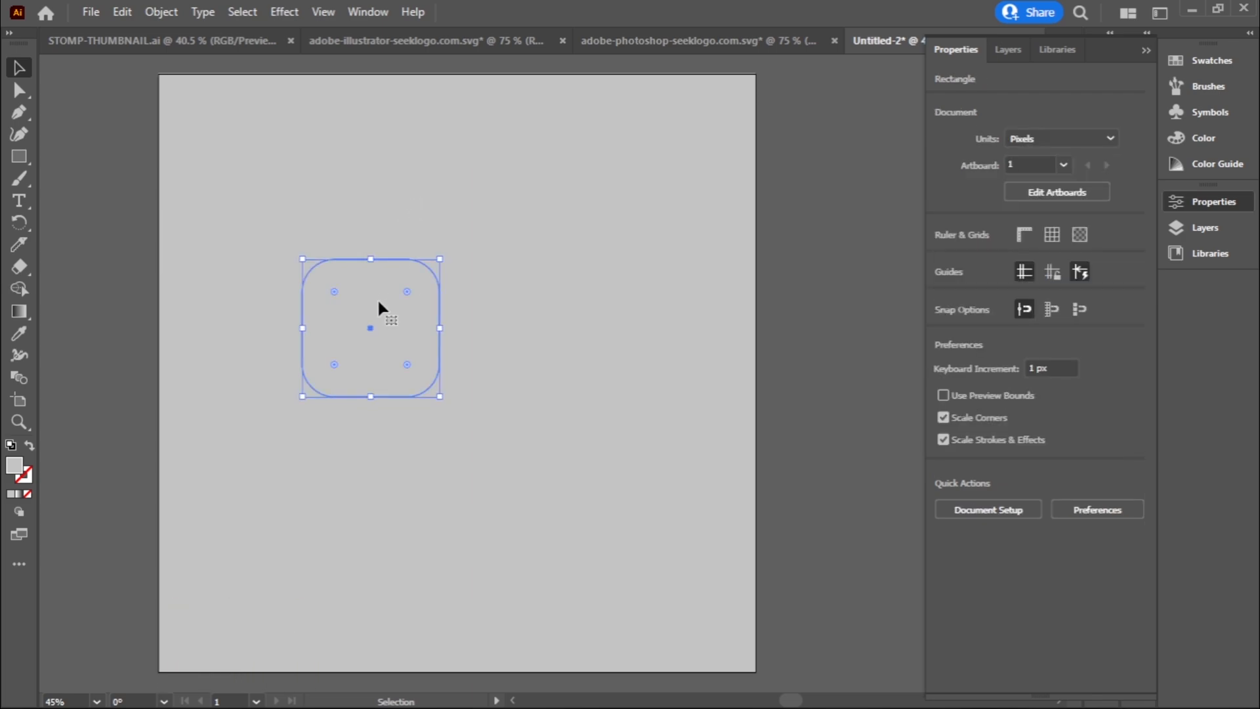
{"action": "mouse_move", "coordinate": [385, 321]}
{"action": "left_mouse_down"}
{"action": "mouse_move", "coordinate": [408, 310]}
{"action": "mouse_move", "coordinate": [388, 302]}
{"action": "left_mouse_up"}
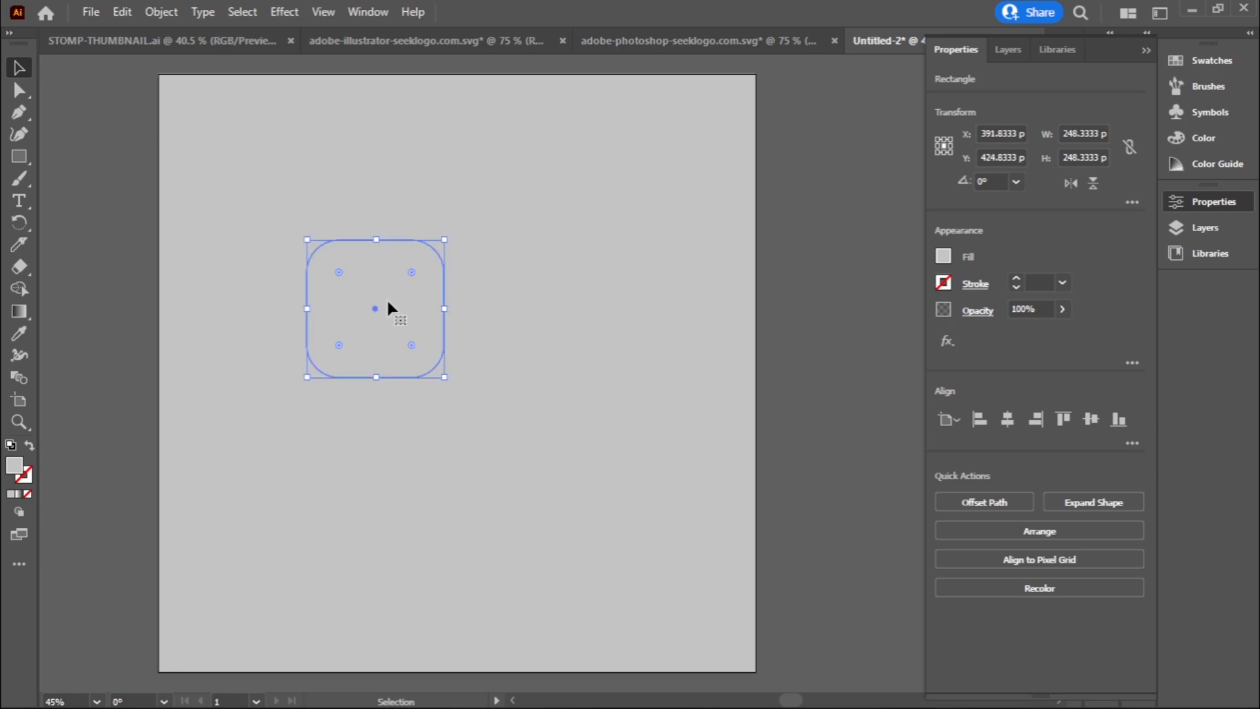
Fill the rounded square with the slightly darker grey bab9b9
{"action": "double_click", "coordinate": [27, 470]}
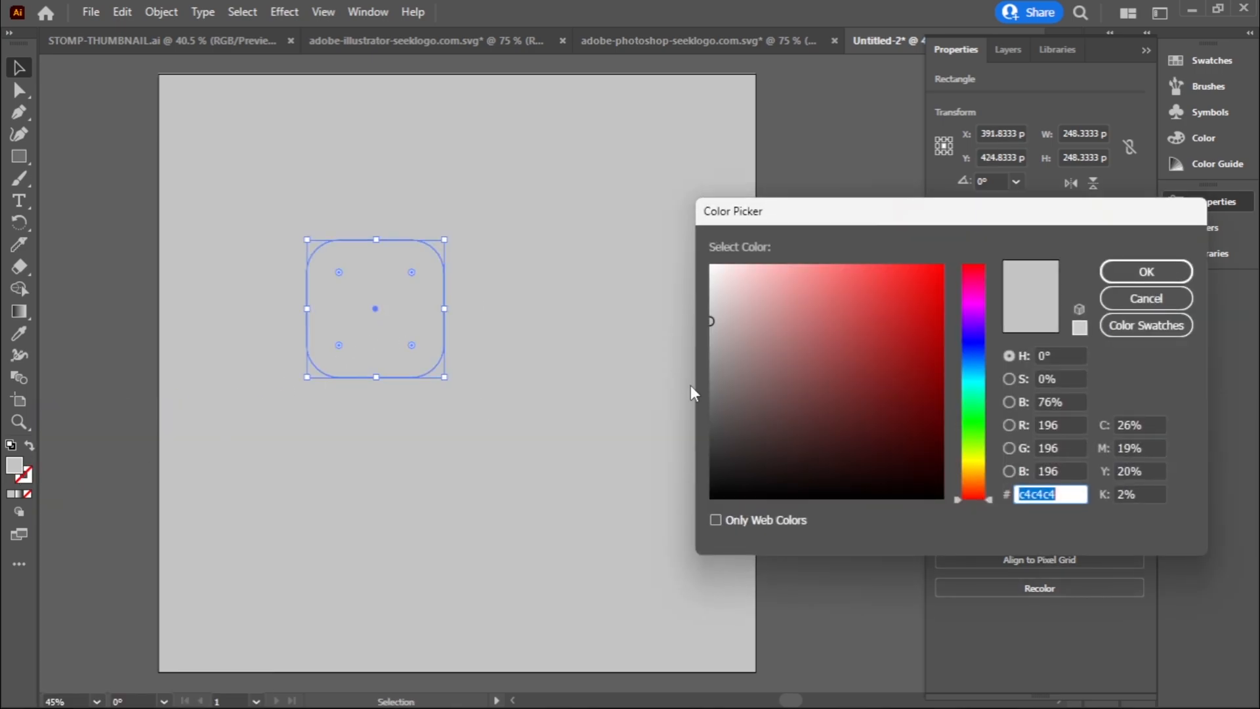
{"action": "left_click", "coordinate": [714, 326]}
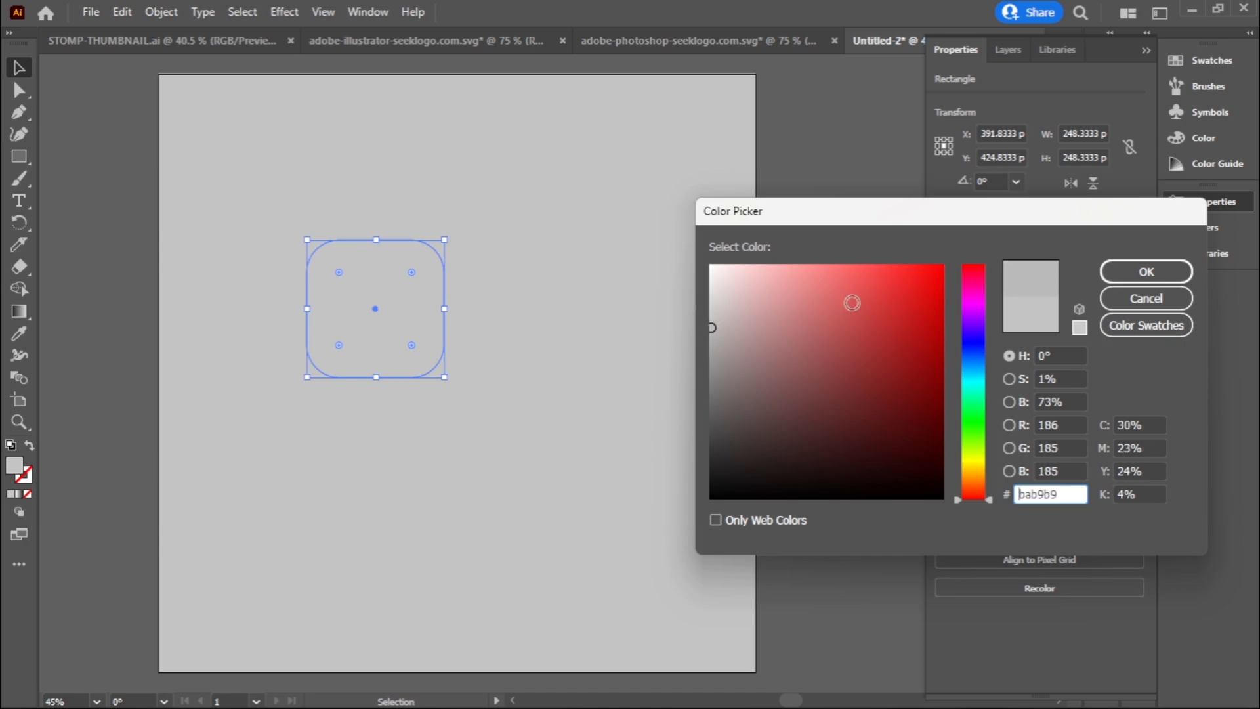
{"action": "left_click", "coordinate": [1147, 271]}
{"action": "left_click", "coordinate": [672, 319]}
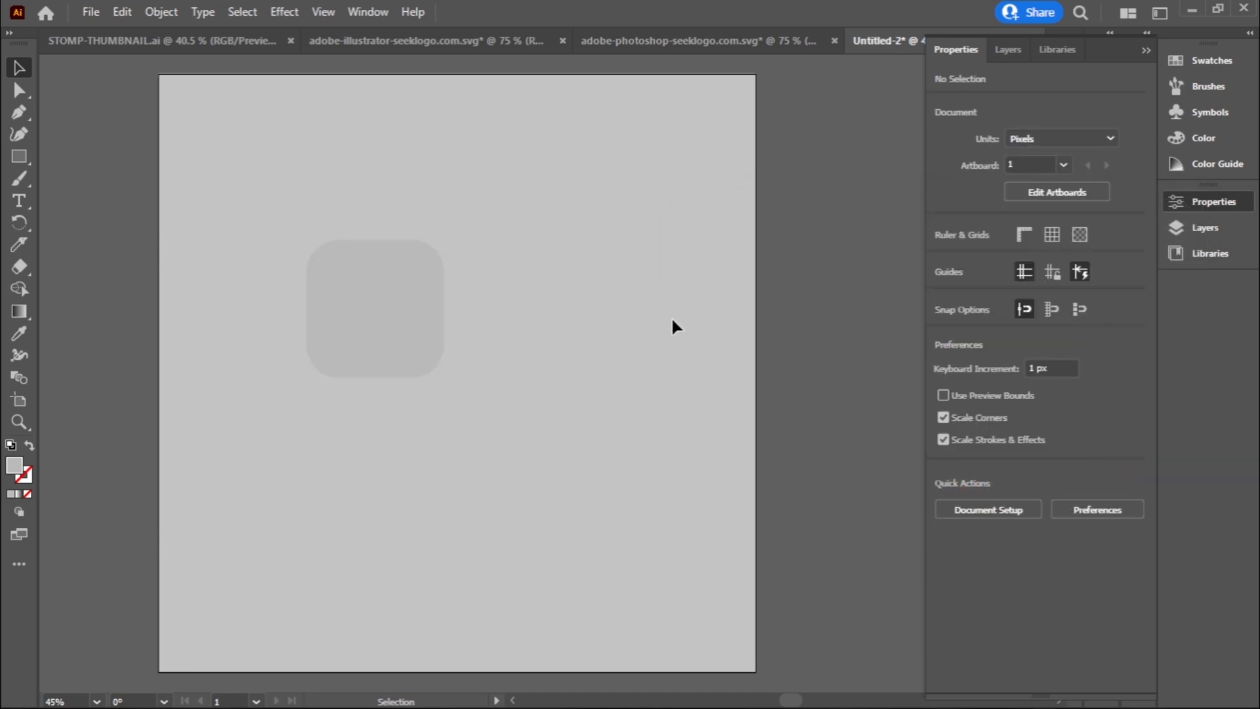
Fine-tune the square's corner rounding and move it to about X 518.5 px, Y 493.2 px
{"action": "left_click_drag", "start_coordinate": [400, 347], "coordinate": [398, 354]}
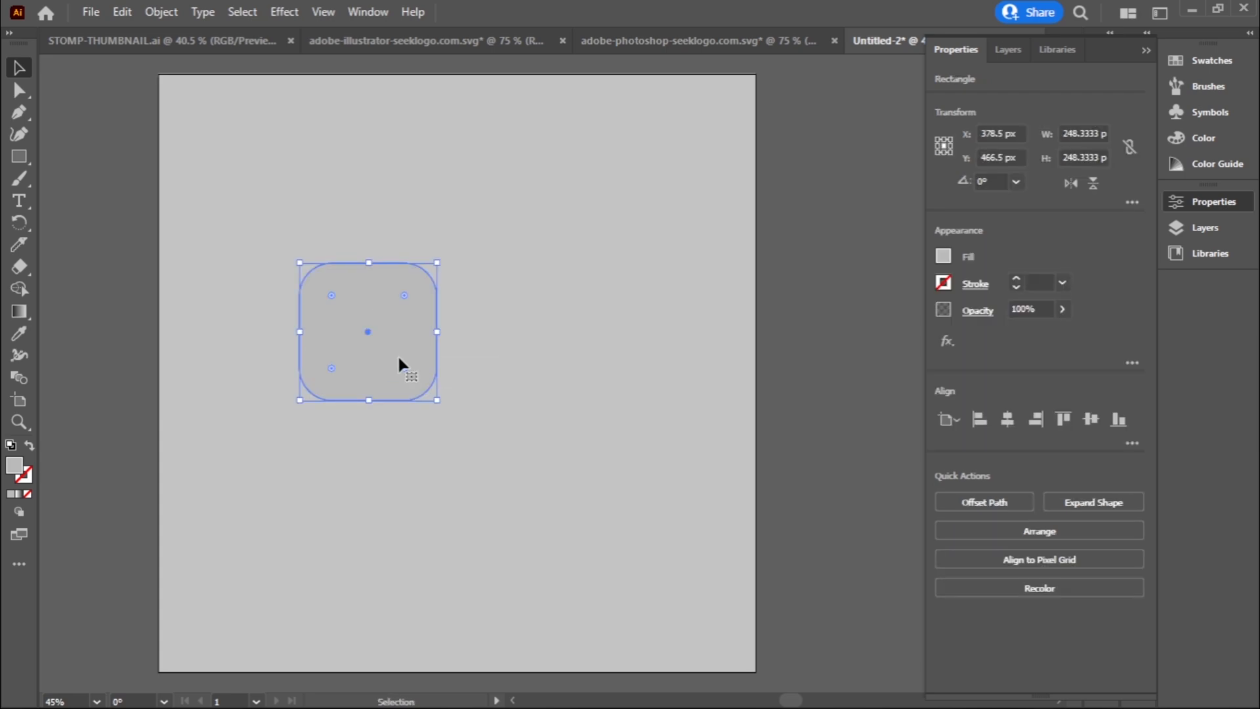
{"action": "left_click_drag", "start_coordinate": [330, 289], "coordinate": [329, 293]}
{"action": "left_click", "coordinate": [551, 333]}
{"action": "left_click_drag", "start_coordinate": [415, 369], "coordinate": [466, 380]}
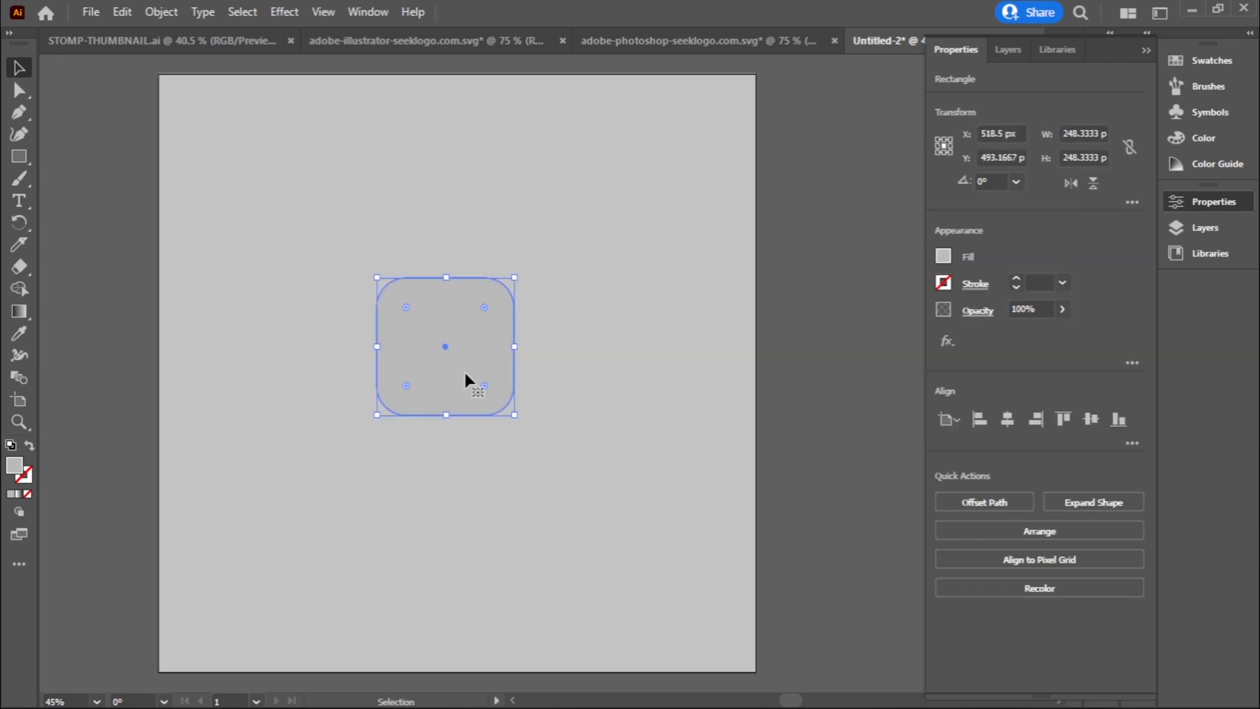
Apply a black Multiply drop shadow to the square with 45% opacity, 12 px X and Y offsets and 5 px blur
{"action": "left_click", "coordinate": [297, 13]}
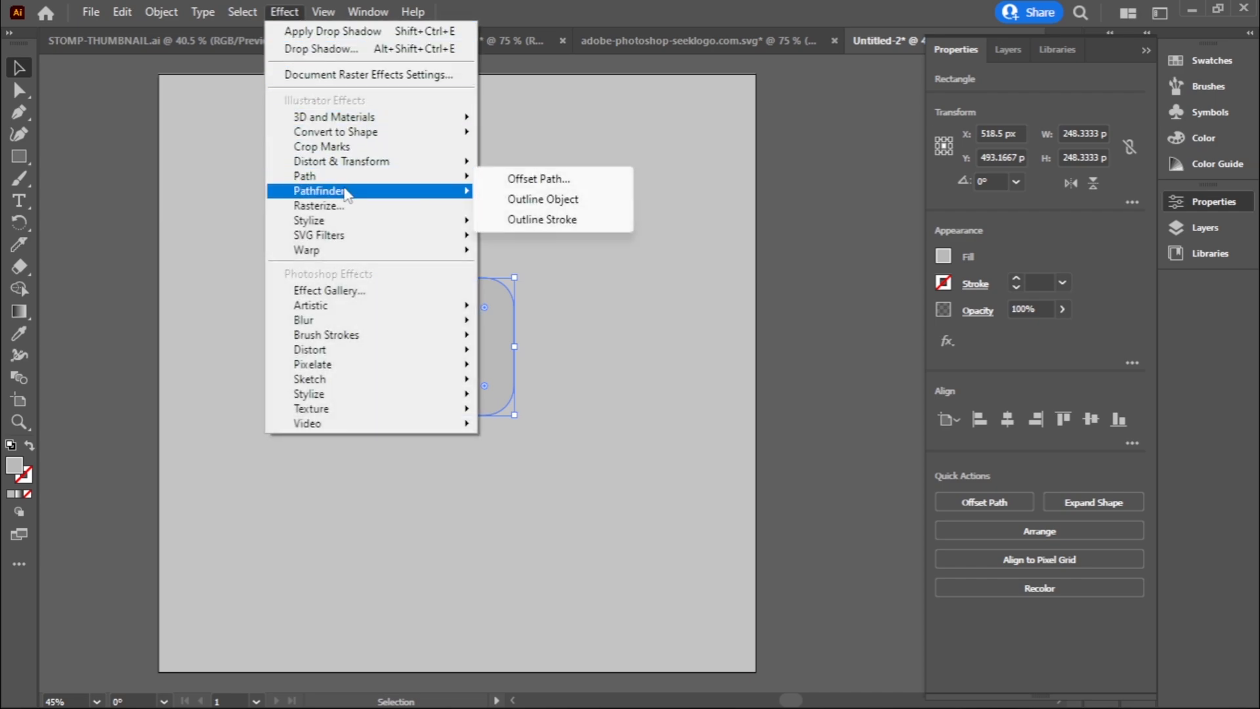
{"action": "mouse_move", "coordinate": [464, 220]}
{"action": "left_click", "coordinate": [513, 225]}
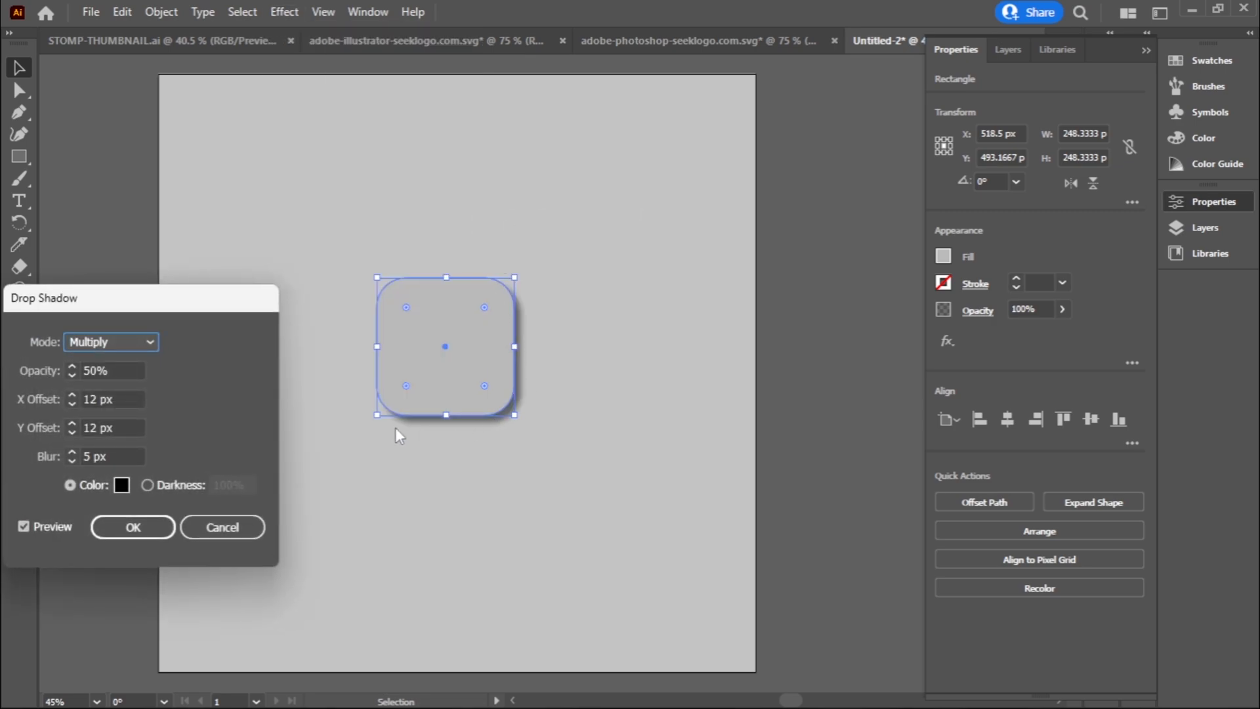
{"action": "left_click", "coordinate": [111, 371]}
{"action": "left_click_drag", "start_coordinate": [130, 368], "coordinate": [73, 371]}
{"action": "left_click", "coordinate": [121, 374]}
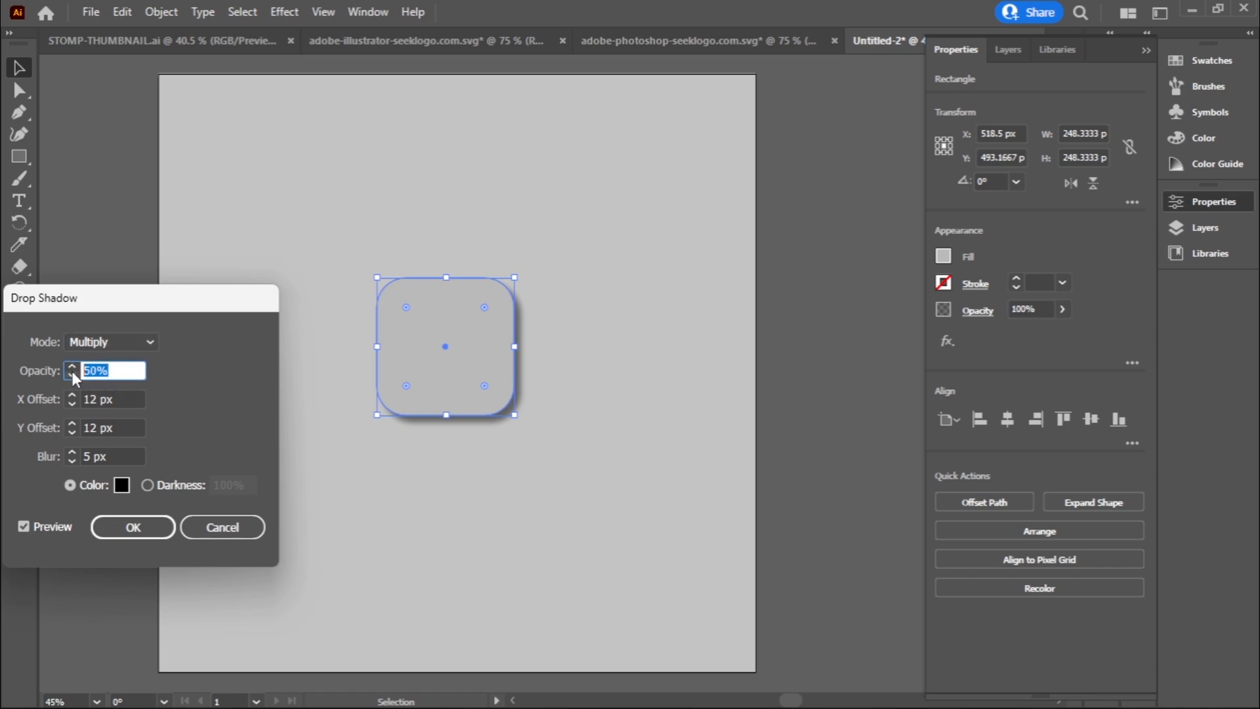
{"action": "key", "text": "Down"}
{"action": "key", "text": "Down"}
{"action": "key", "text": "Down"}
{"action": "left_click", "coordinate": [145, 528]}
{"action": "left_click", "coordinate": [477, 495]}
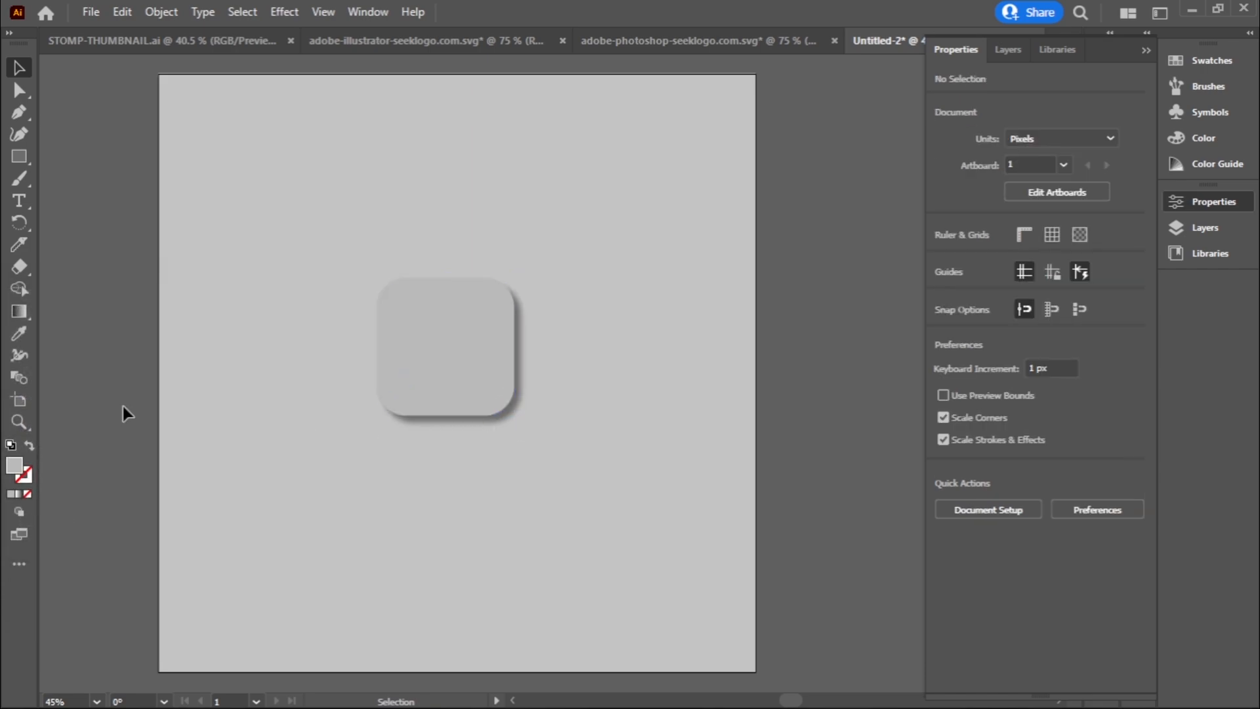
Start a second drop shadow on the square with X and Y offsets of -12 px
{"action": "left_click", "coordinate": [444, 349]}
{"action": "left_click", "coordinate": [284, 13]}
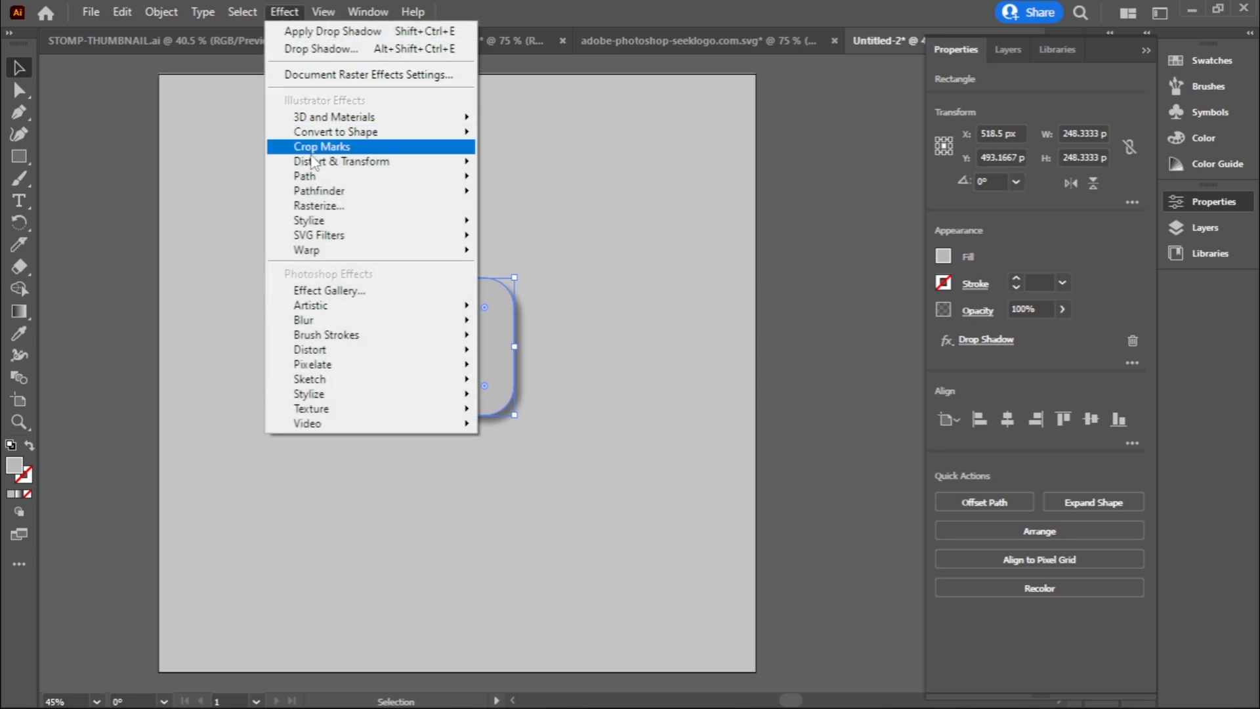
{"action": "mouse_move", "coordinate": [329, 221]}
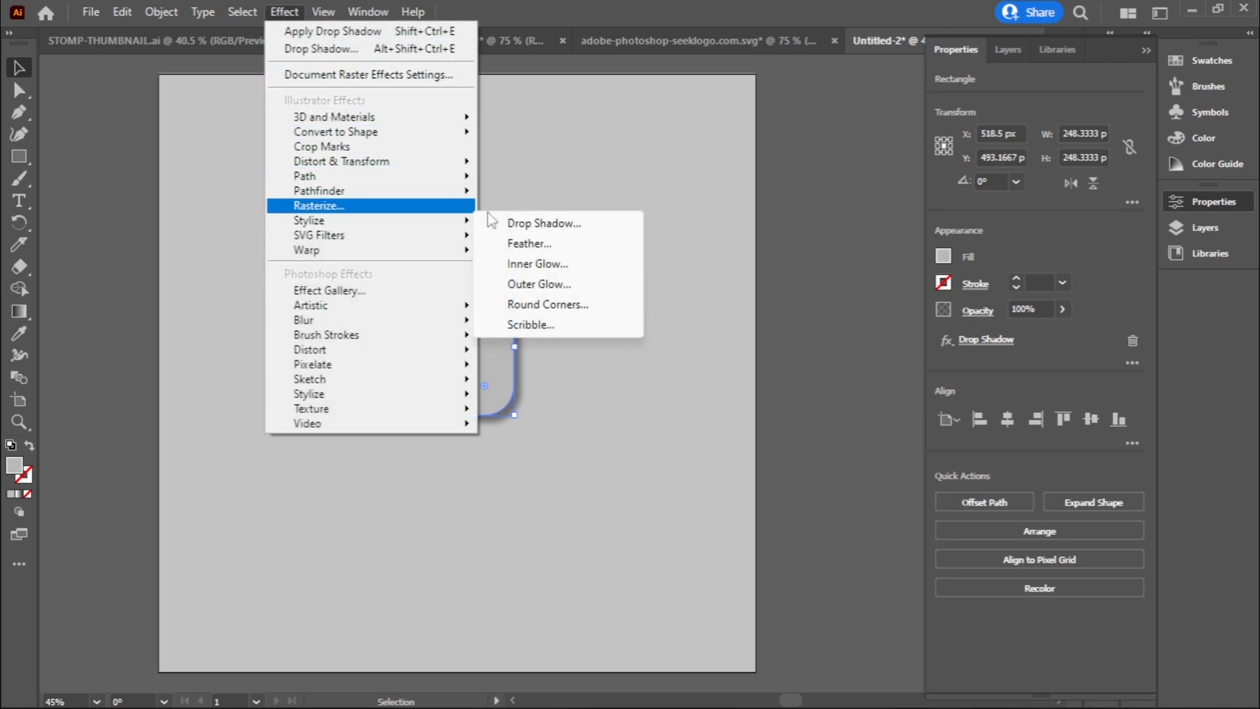
{"action": "left_click", "coordinate": [542, 224]}
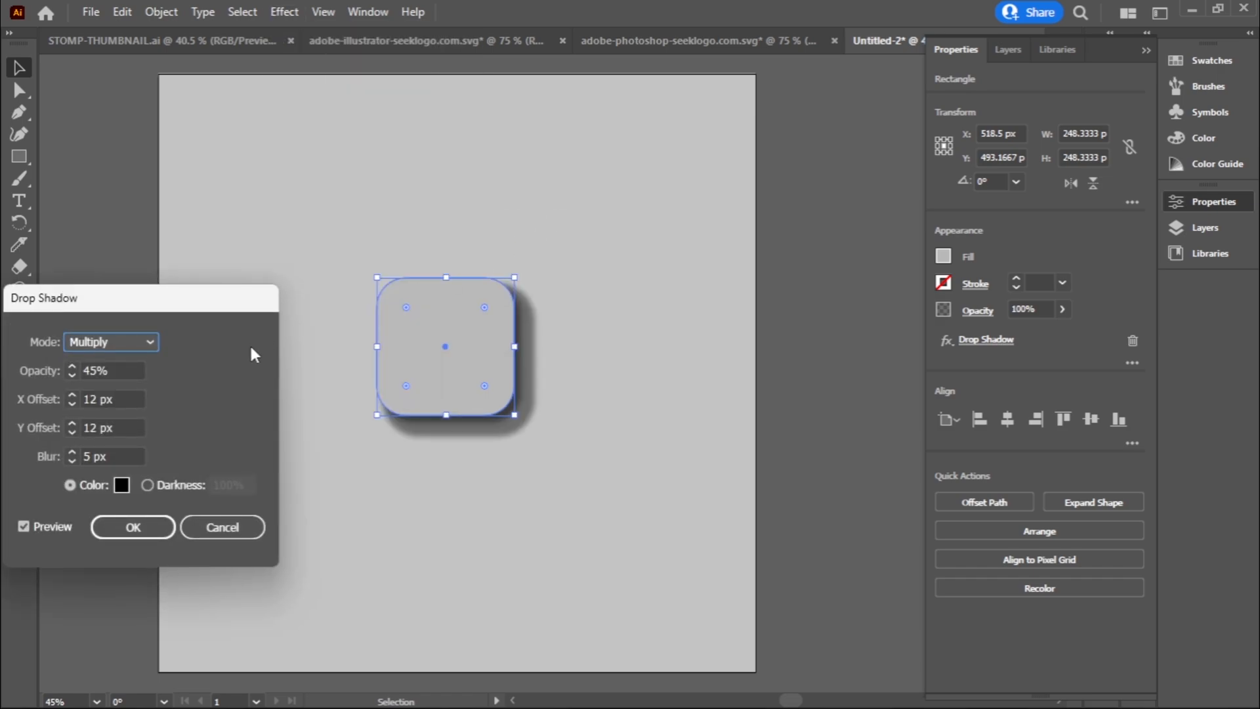
{"action": "left_click", "coordinate": [84, 400]}
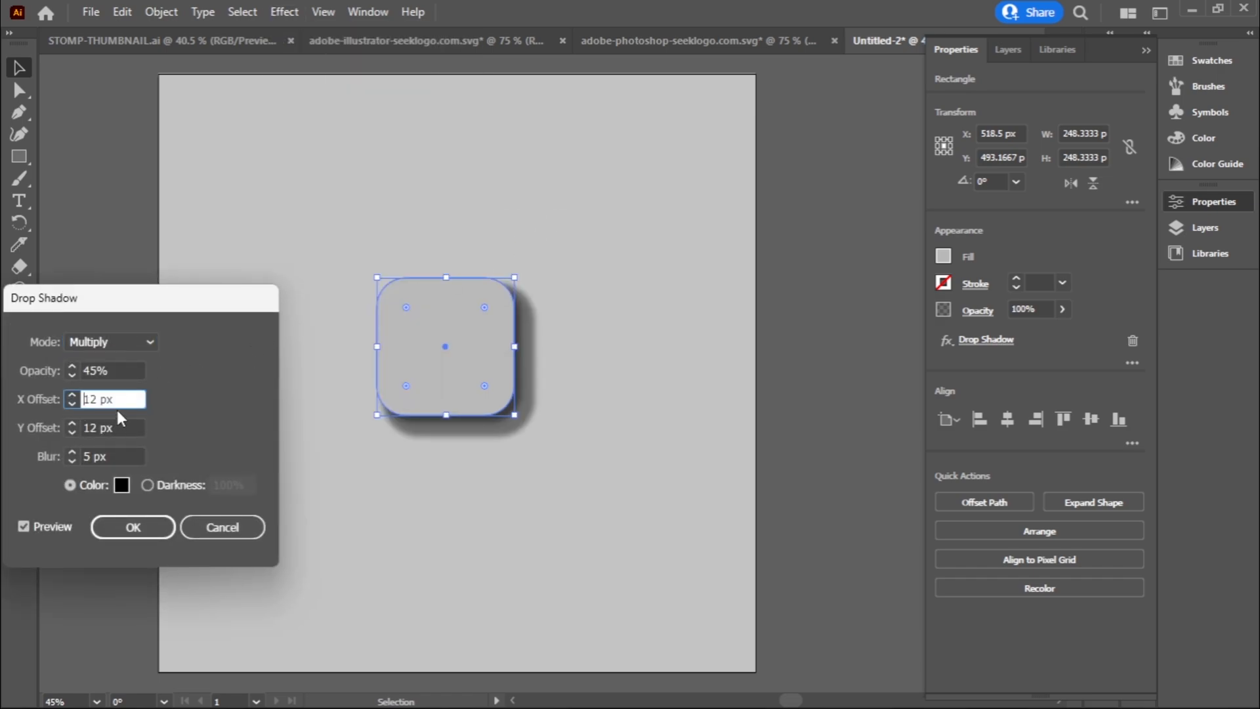
{"action": "type", "text": "-"}
{"action": "left_click", "coordinate": [85, 427]}
{"action": "type", "text": "-"}
{"action": "left_click", "coordinate": [123, 371]}
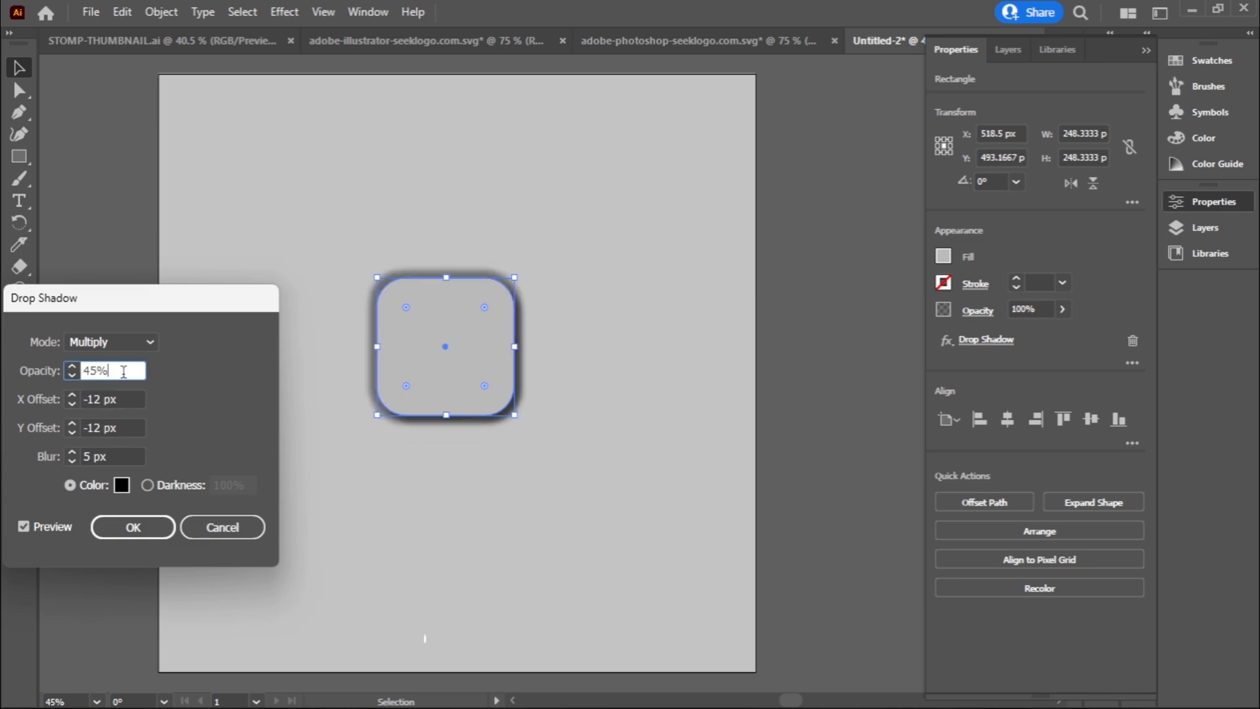
Set the second shadow's blending mode to Screen and its colour to white, and apply it
{"action": "left_click", "coordinate": [132, 338]}
{"action": "left_click", "coordinate": [98, 413]}
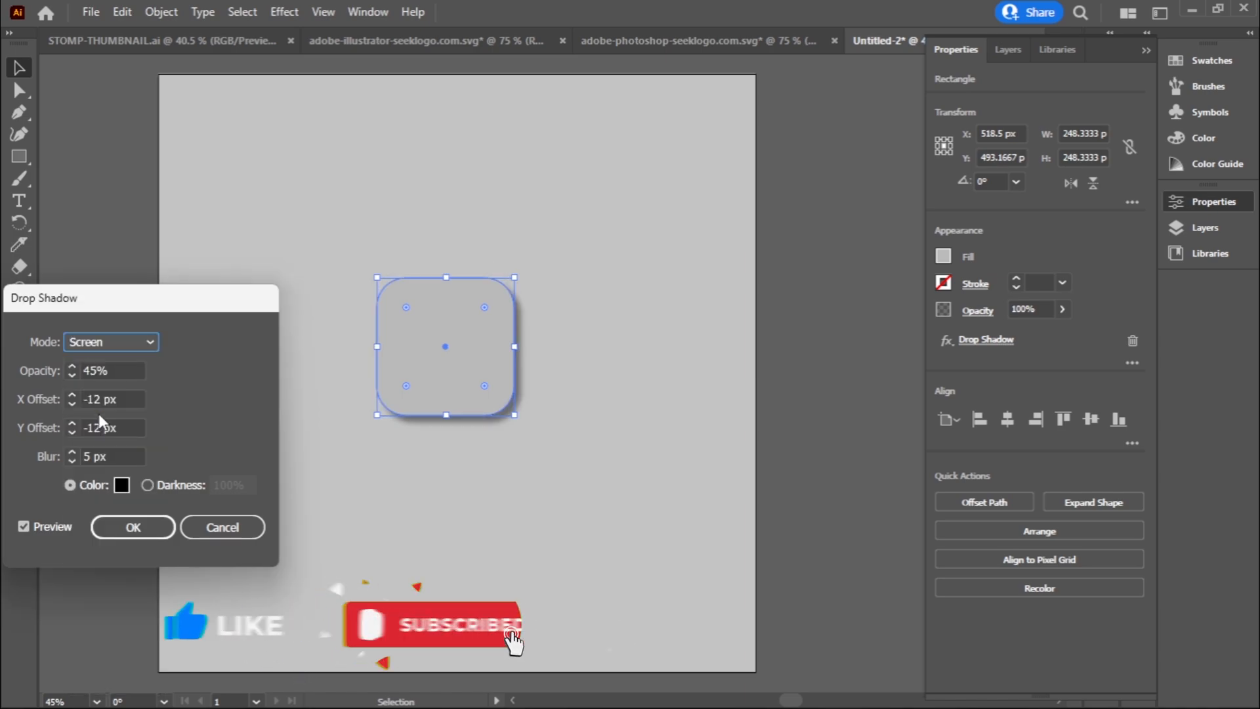
{"action": "left_click", "coordinate": [121, 486]}
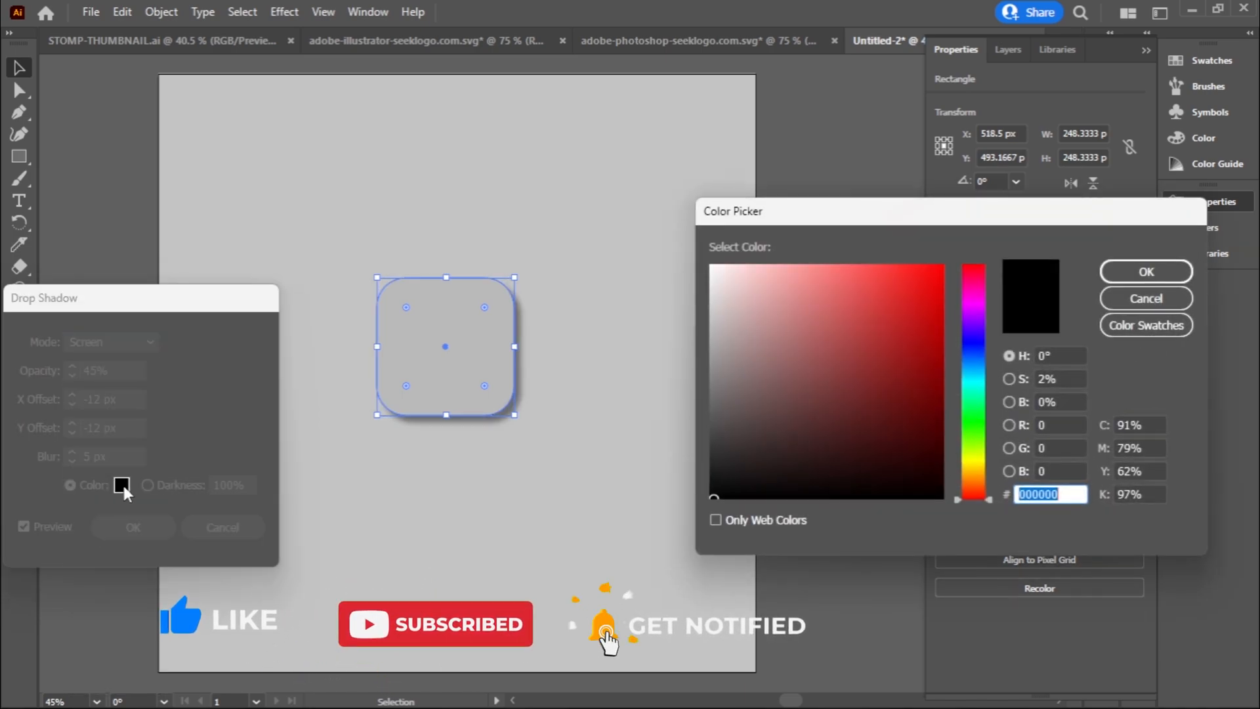
{"action": "left_click", "coordinate": [720, 407]}
{"action": "left_click_drag", "start_coordinate": [720, 407], "coordinate": [706, 260]}
{"action": "left_click", "coordinate": [1121, 275]}
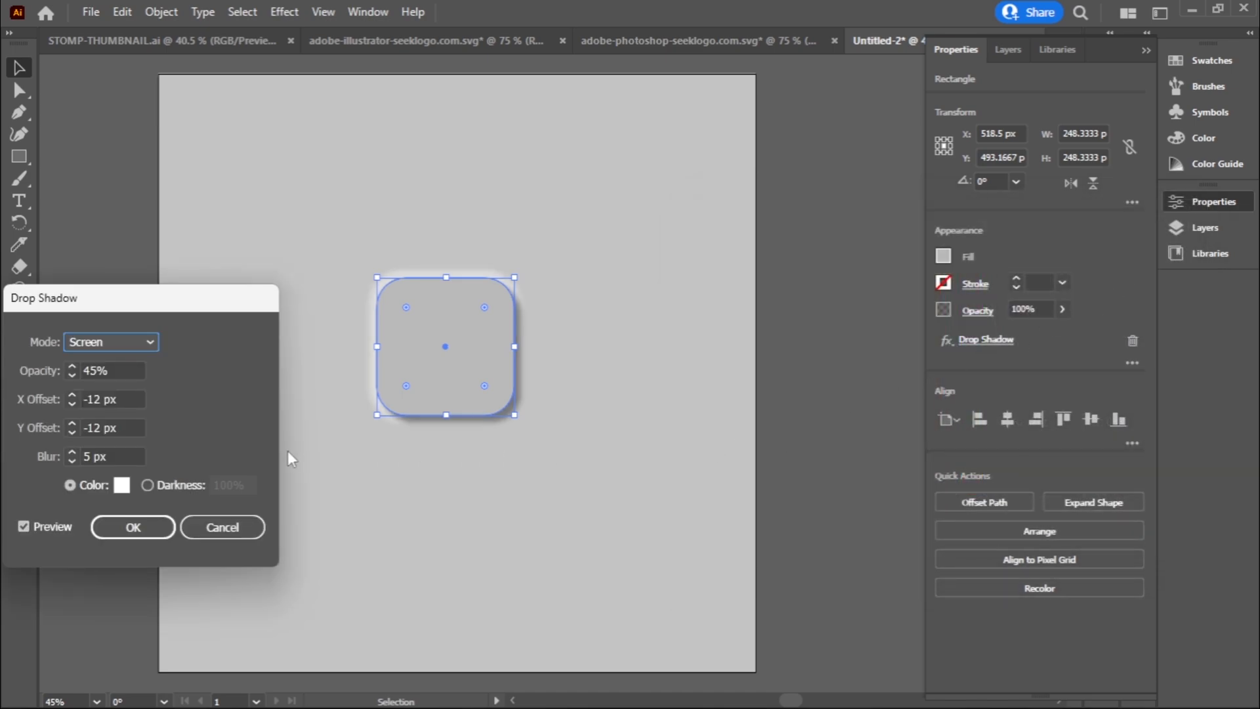
{"action": "left_click_drag", "start_coordinate": [106, 305], "coordinate": [116, 305]}
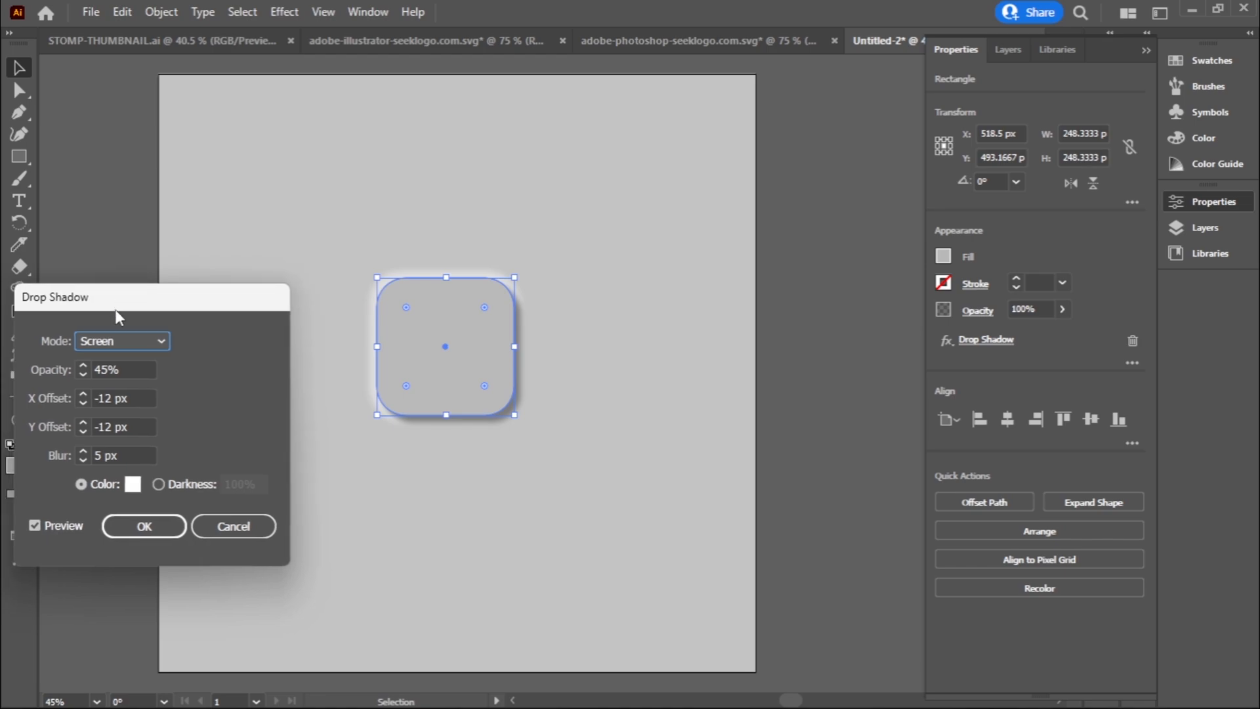
{"action": "left_click", "coordinate": [138, 529]}
{"action": "left_click", "coordinate": [453, 570]}
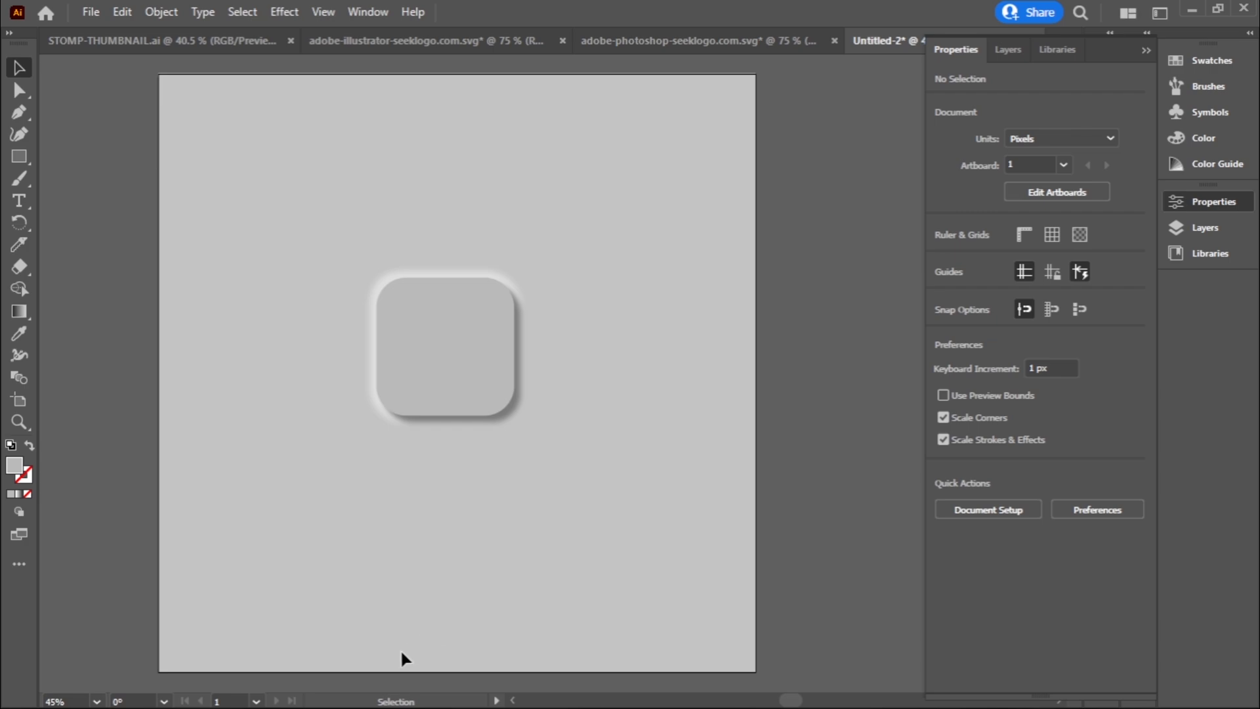
Give the rounded square a 0.5 pt grey stroke
{"action": "left_click", "coordinate": [424, 392]}
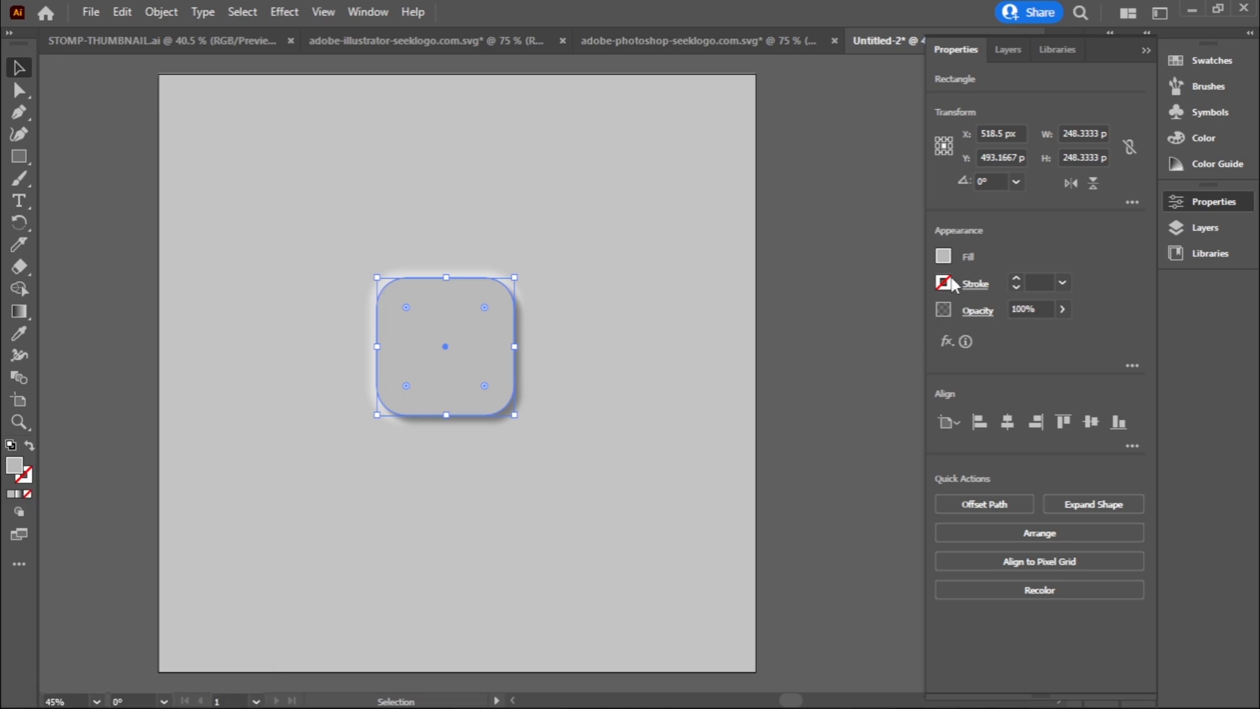
{"action": "left_click", "coordinate": [1019, 278]}
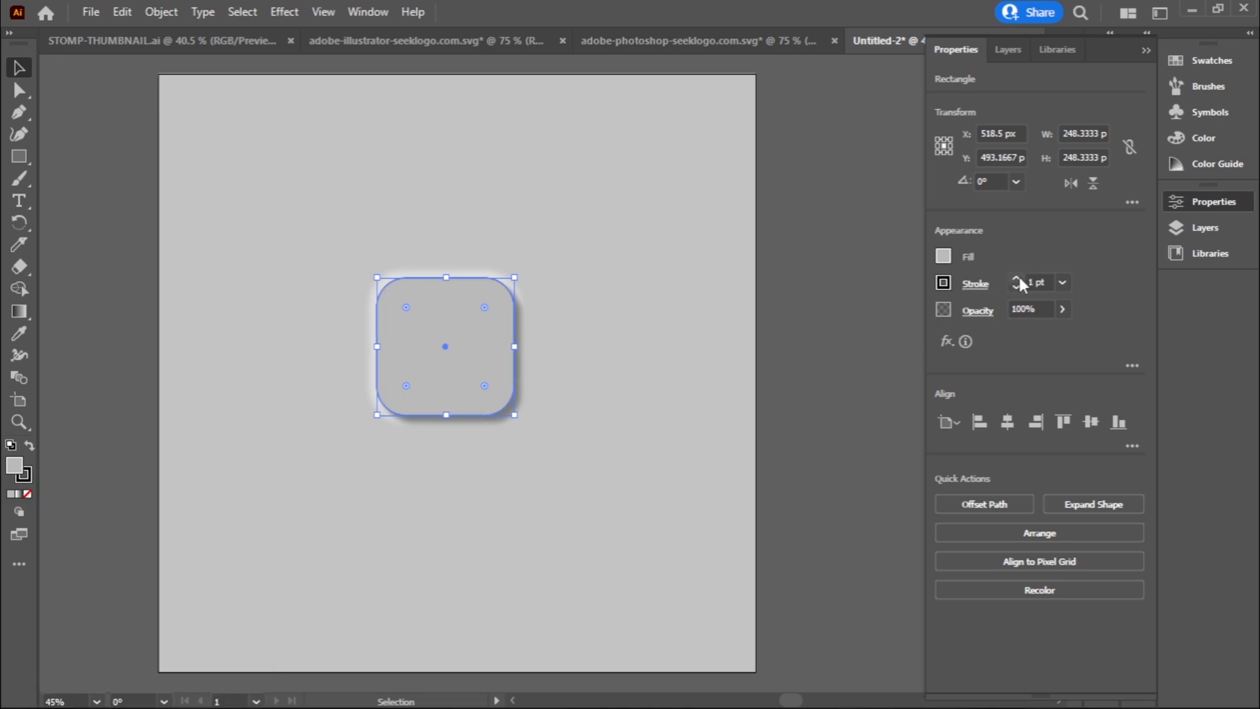
{"action": "left_click", "coordinate": [944, 282]}
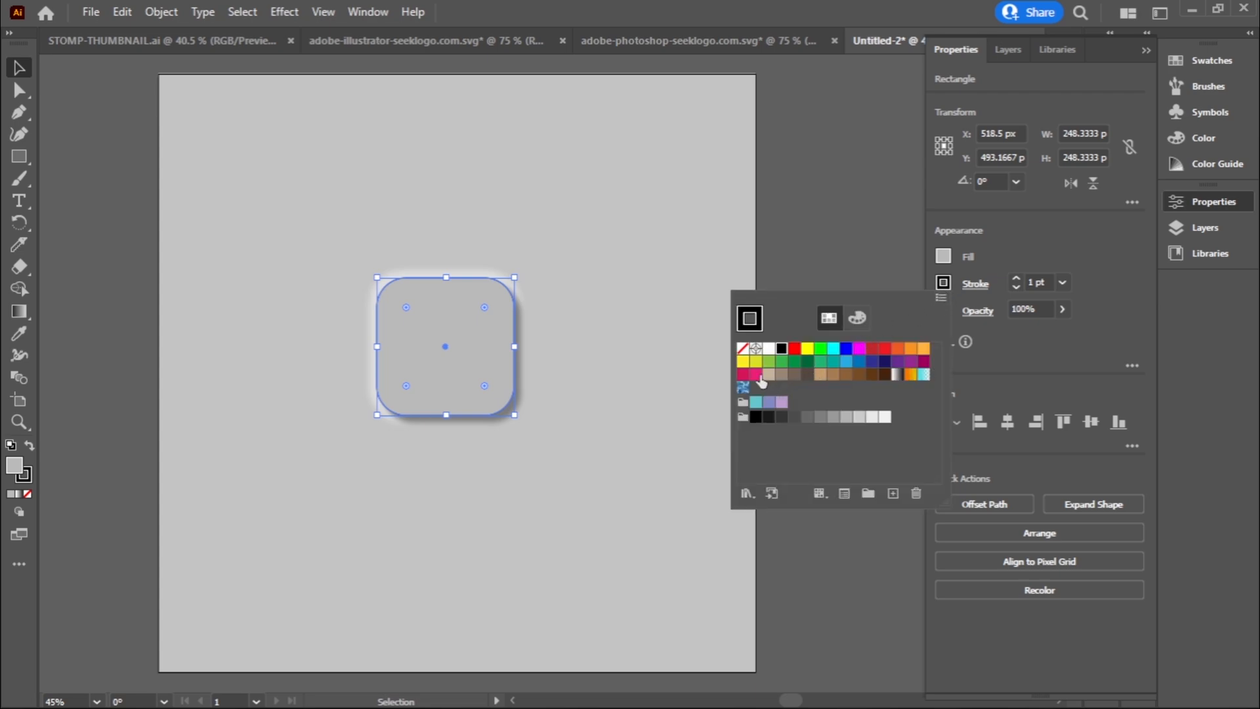
{"action": "left_click", "coordinate": [849, 418]}
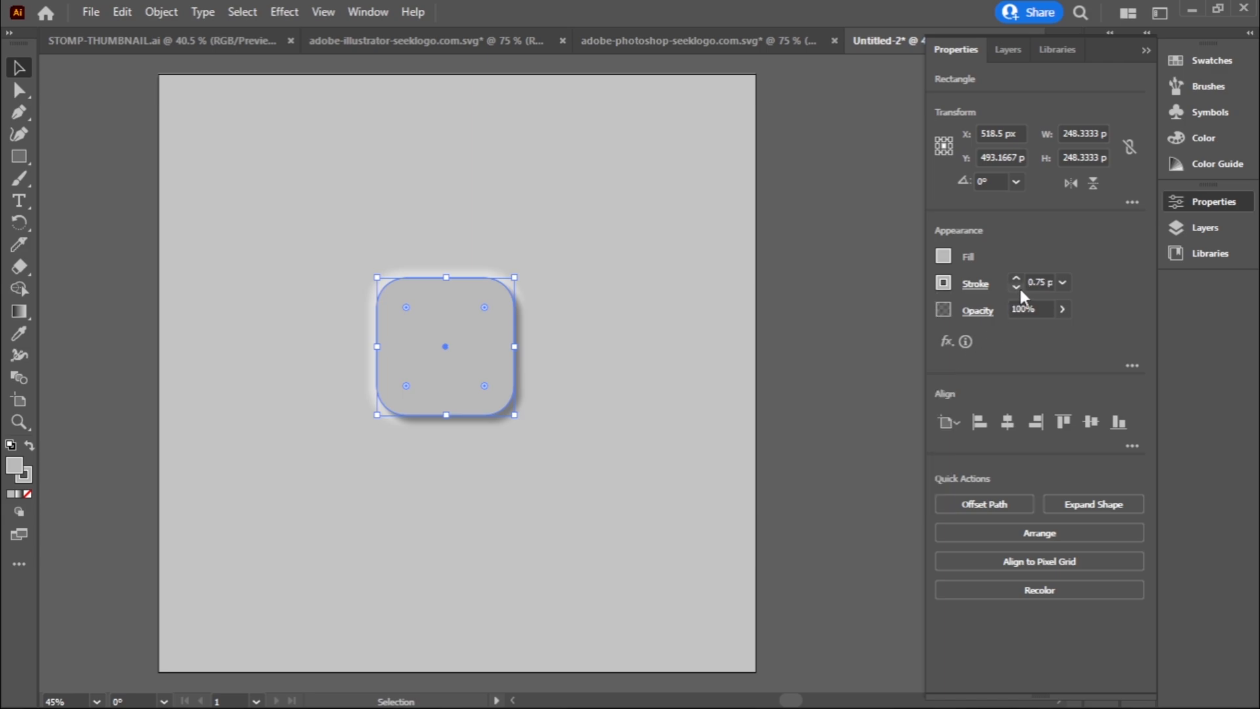
{"action": "left_click", "coordinate": [659, 470]}
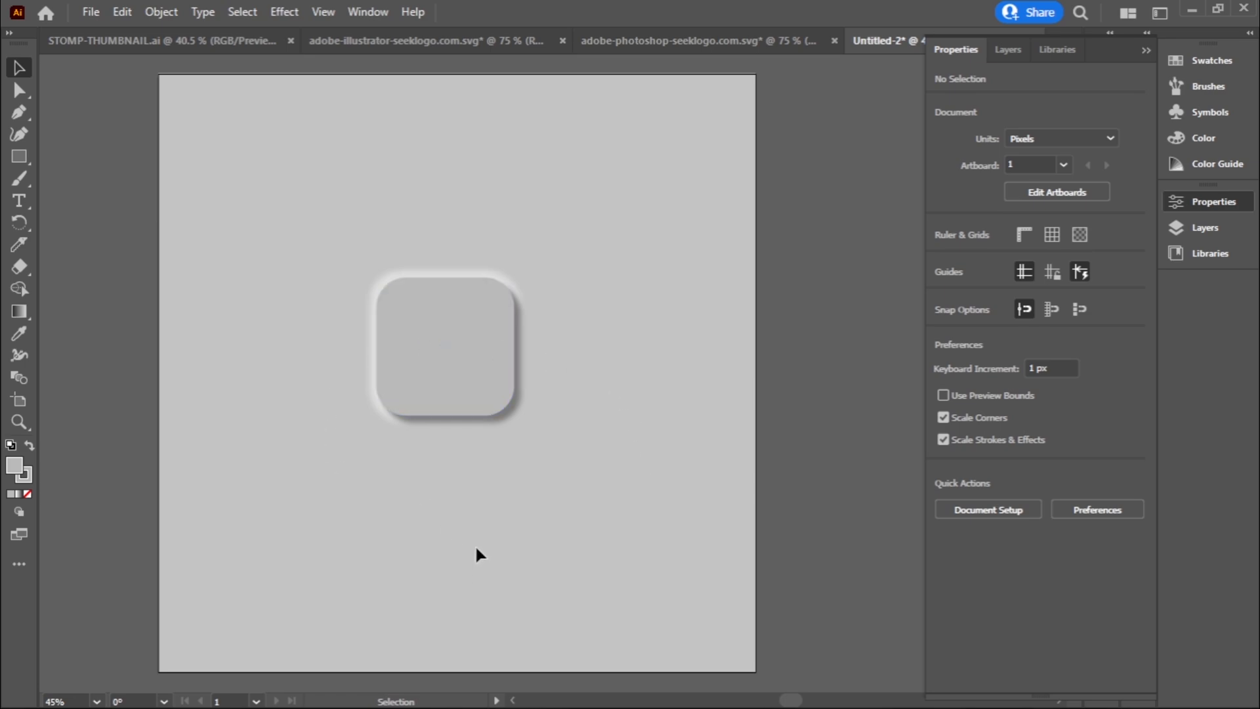
Change the square's stroke colour to the light grey swatch R=230 G=230 B=230
{"action": "left_click", "coordinate": [476, 413]}
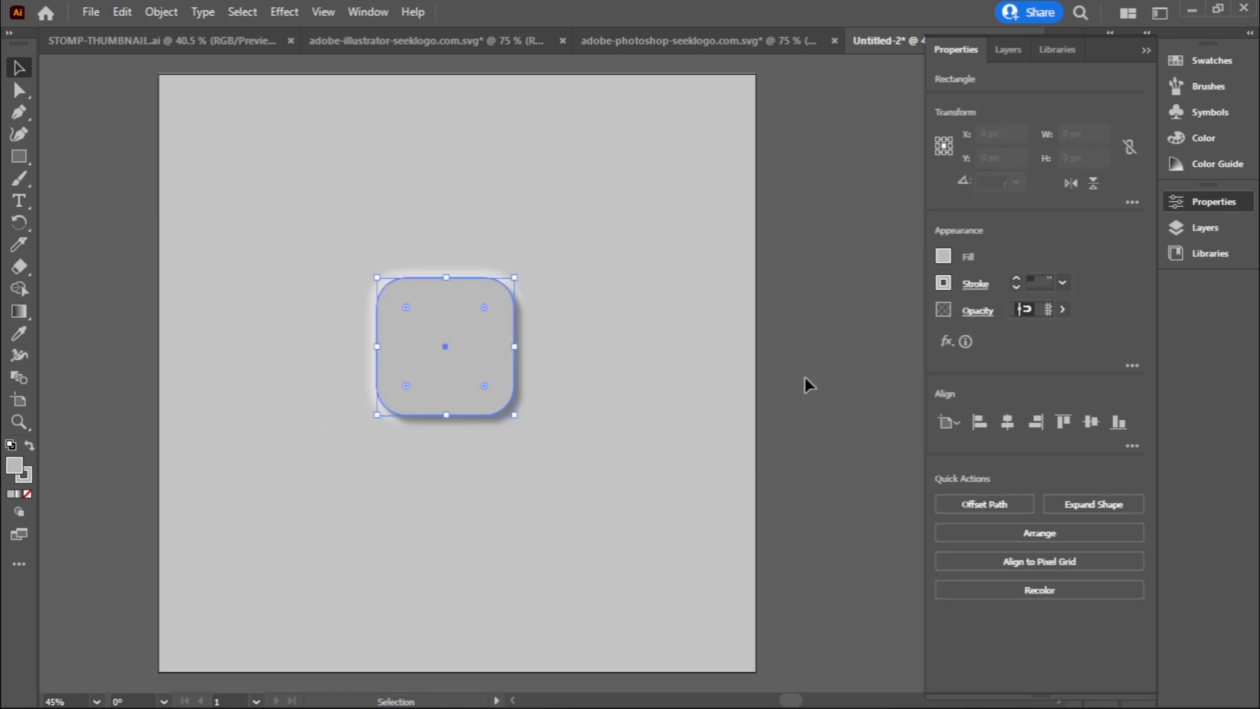
{"action": "left_click", "coordinate": [946, 285]}
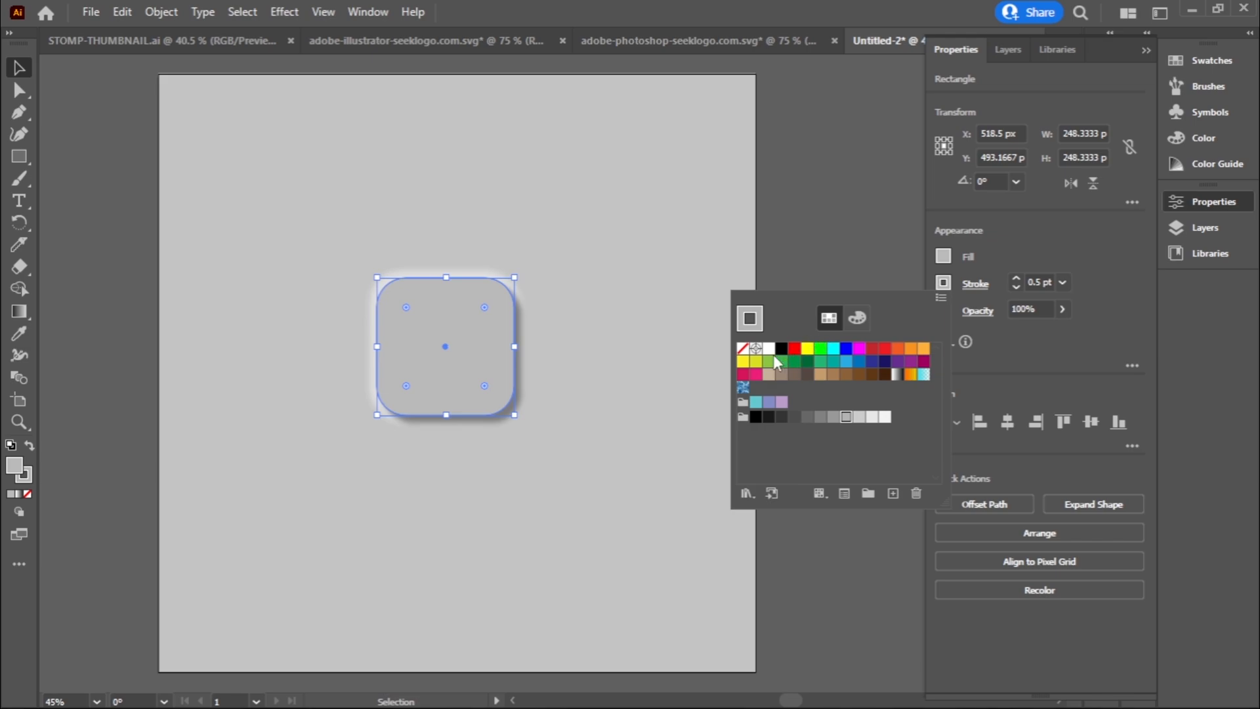
{"action": "left_click", "coordinate": [872, 417]}
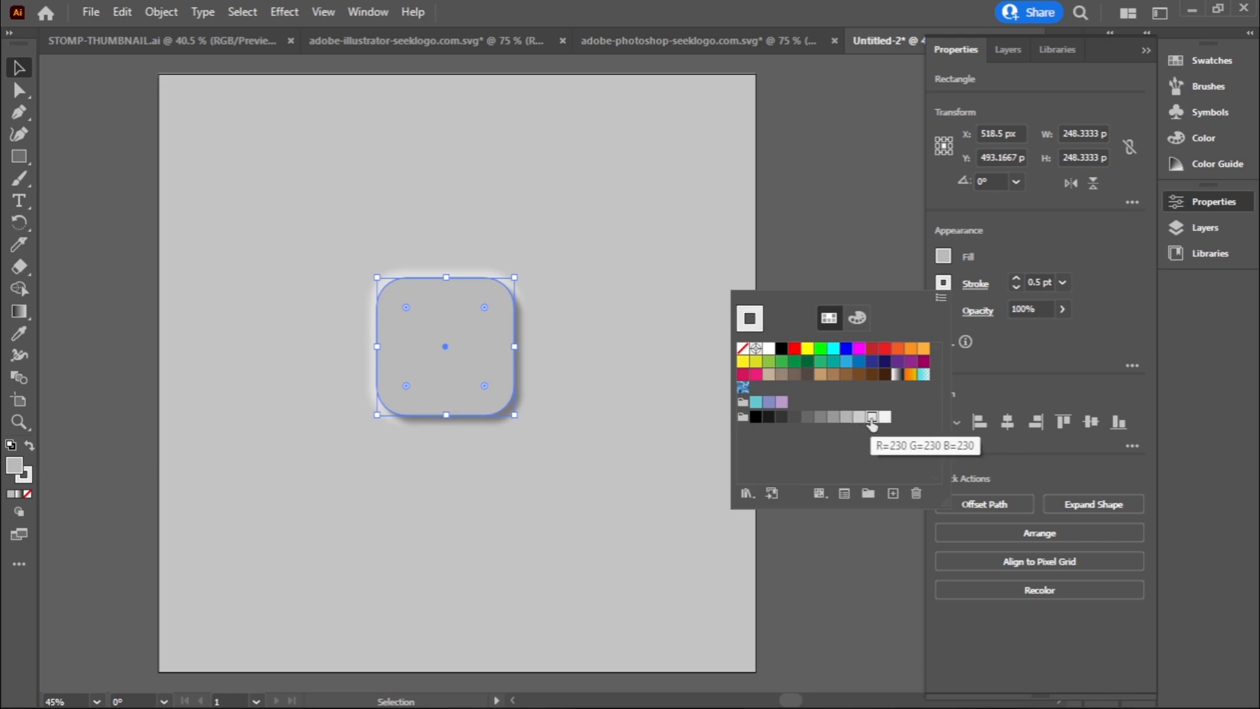
{"action": "left_click", "coordinate": [679, 489]}
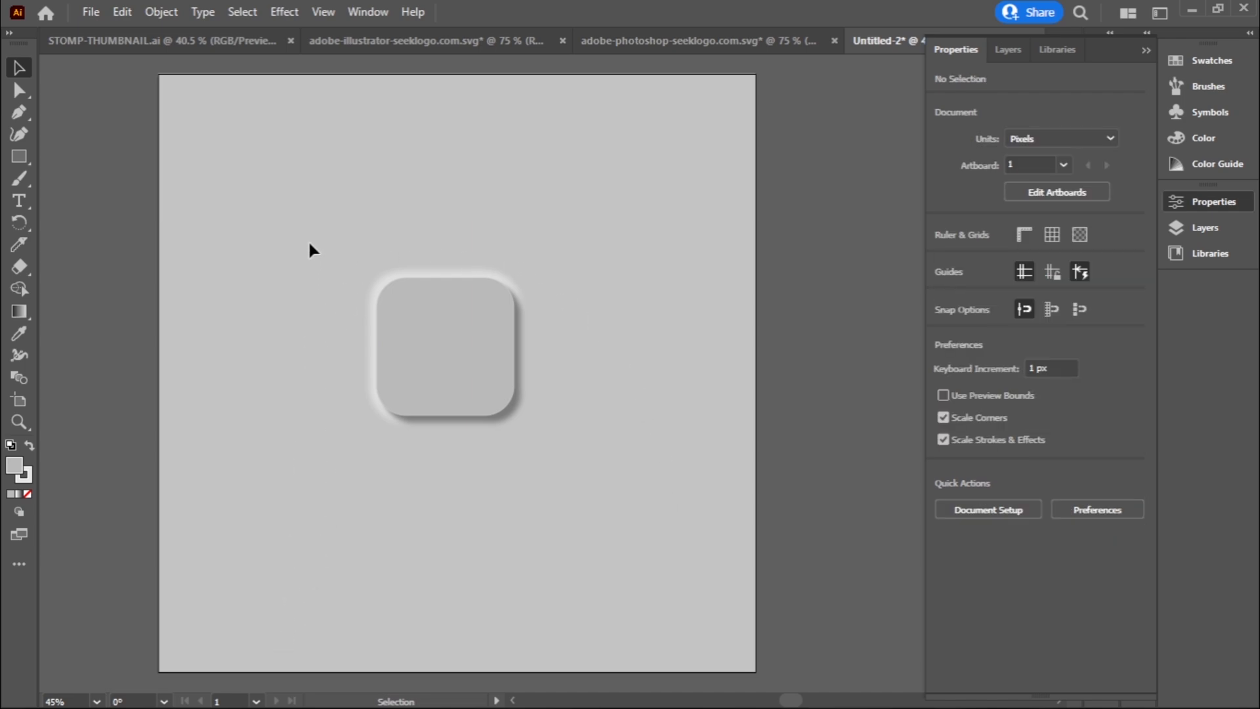
Move the rounded square horizontally toward the artboard's left side, to about X 278.5 px
{"action": "key", "text": "ctrl+a"}
{"action": "left_click_drag", "start_coordinate": [464, 365], "coordinate": [332, 365]}
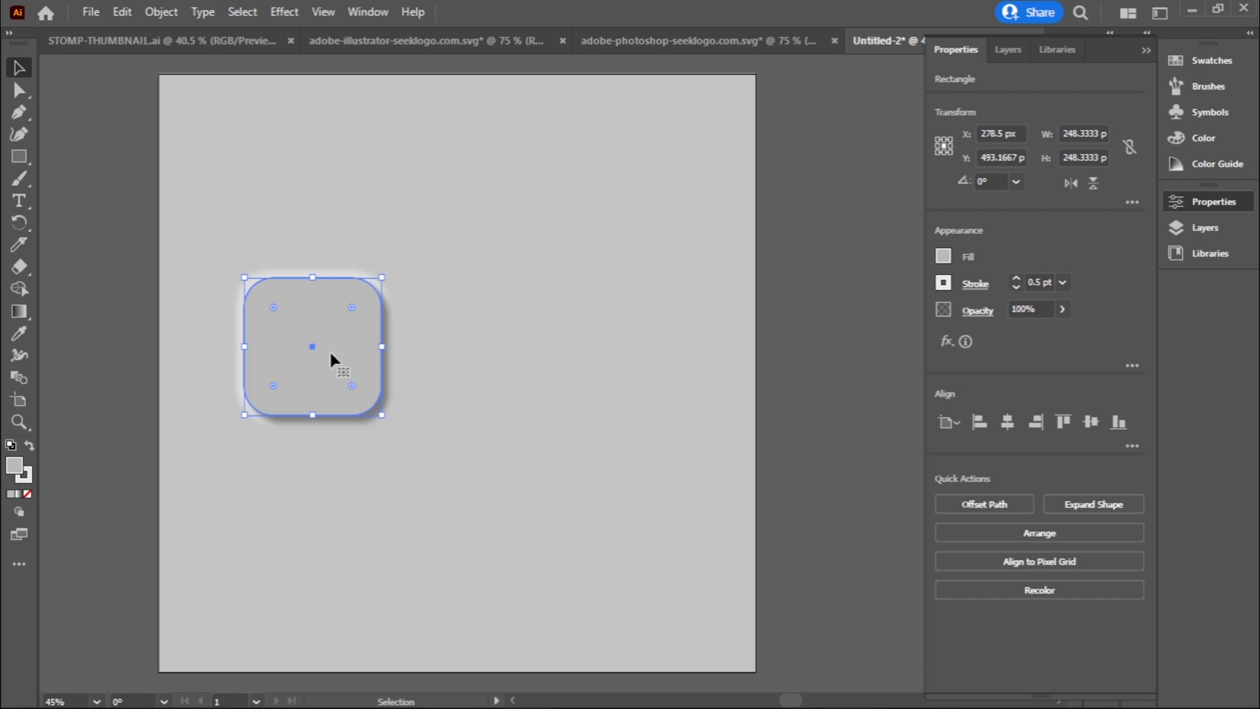
Duplicate the rounded square twice and space the three buttons in a horizontal row across the artboard
{"action": "left_click_drag", "start_coordinate": [330, 354], "coordinate": [684, 343]}
{"action": "left_click_drag", "start_coordinate": [355, 359], "coordinate": [329, 359]}
{"action": "left_click_drag", "start_coordinate": [504, 348], "coordinate": [474, 344]}
{"action": "left_click_drag", "start_coordinate": [683, 349], "coordinate": [674, 344]}
{"action": "left_click", "coordinate": [590, 482]}
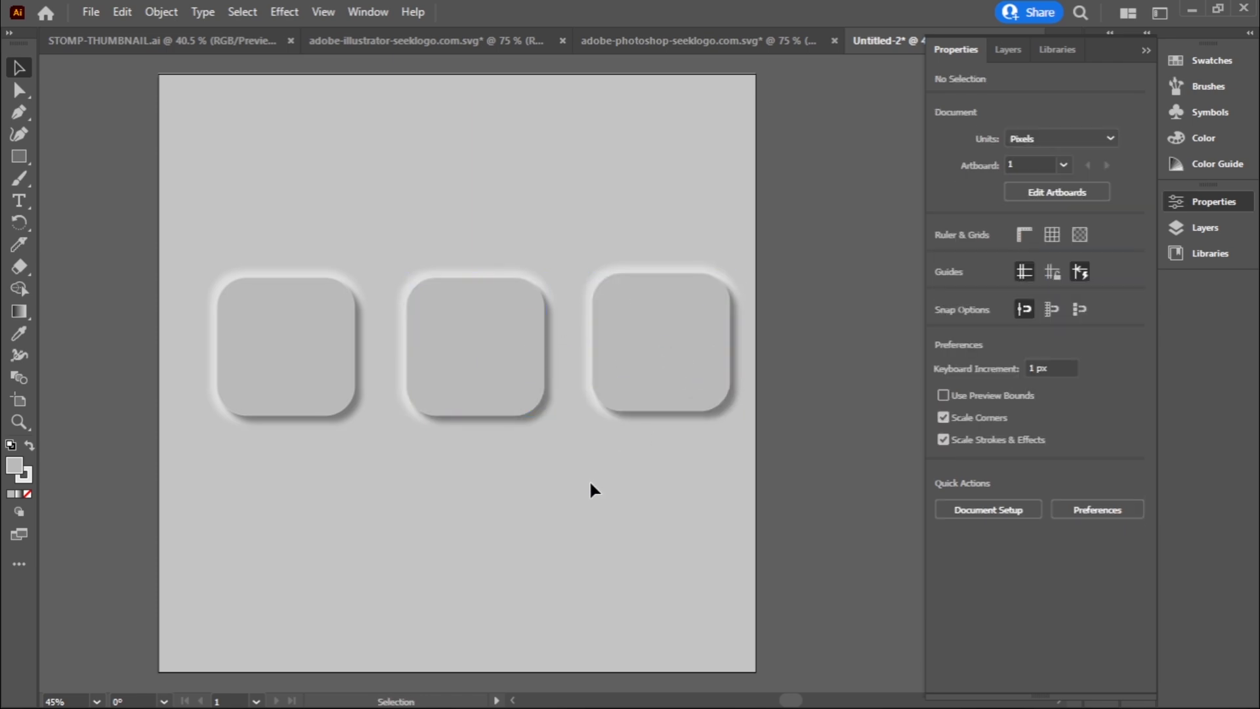
Copy the orange Ai lettering from adobe-illustrator-seeklogo.com.svg into Untitled-2 and centre it on the first button
{"action": "left_click", "coordinate": [417, 38]}
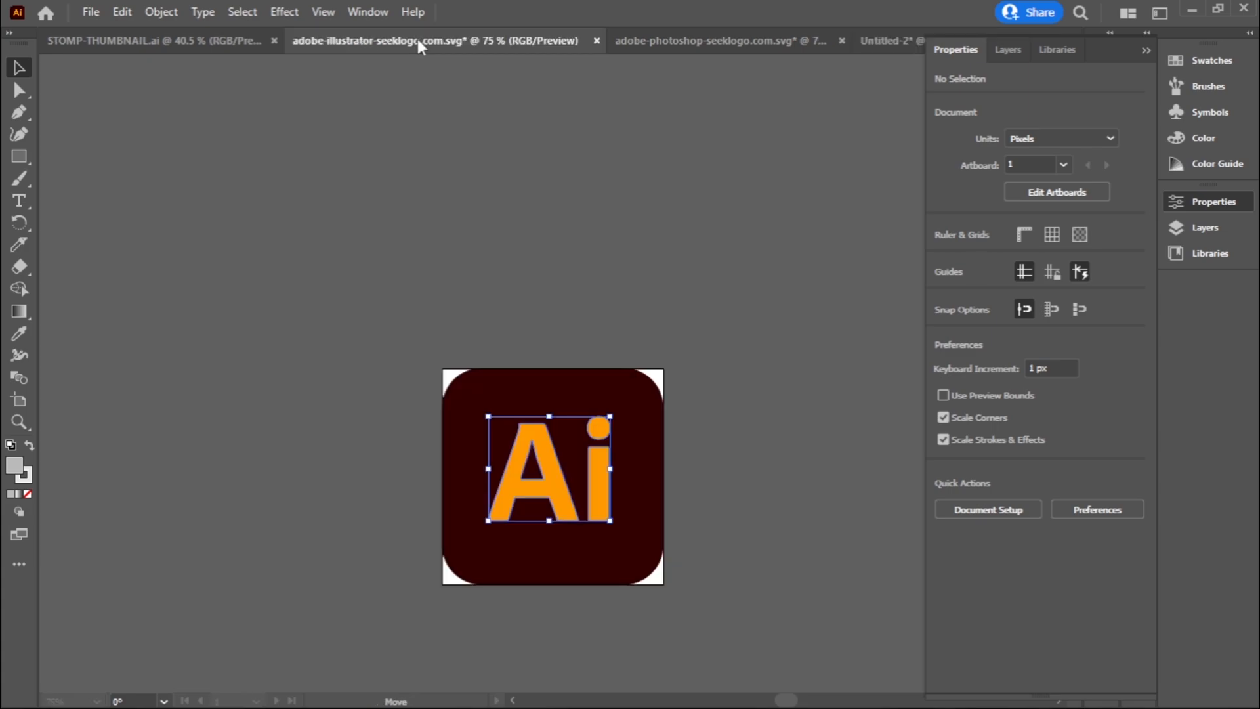
{"action": "left_click_drag", "start_coordinate": [519, 481], "coordinate": [289, 207]}
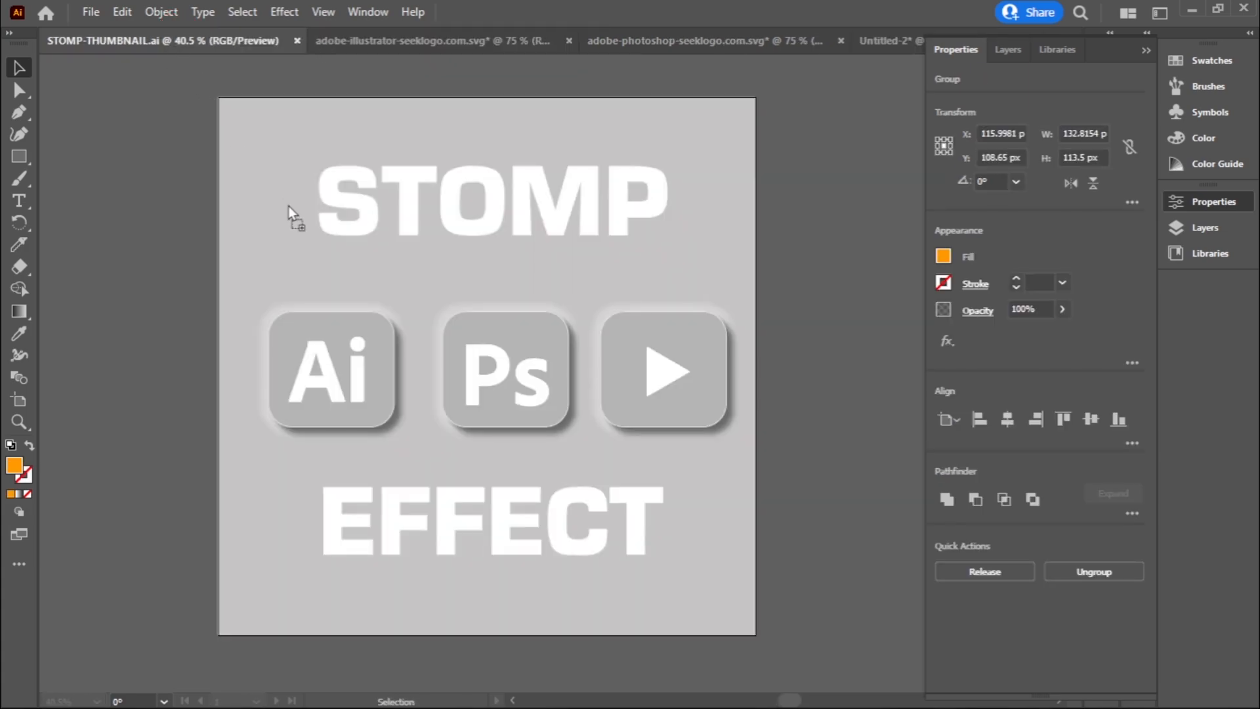
{"action": "left_click_drag", "start_coordinate": [536, 41], "coordinate": [705, 108]}
{"action": "mouse_move", "coordinate": [306, 353]}
{"action": "left_mouse_down"}
{"action": "mouse_move", "coordinate": [323, 353]}
{"action": "mouse_move", "coordinate": [282, 353]}
{"action": "left_mouse_up"}
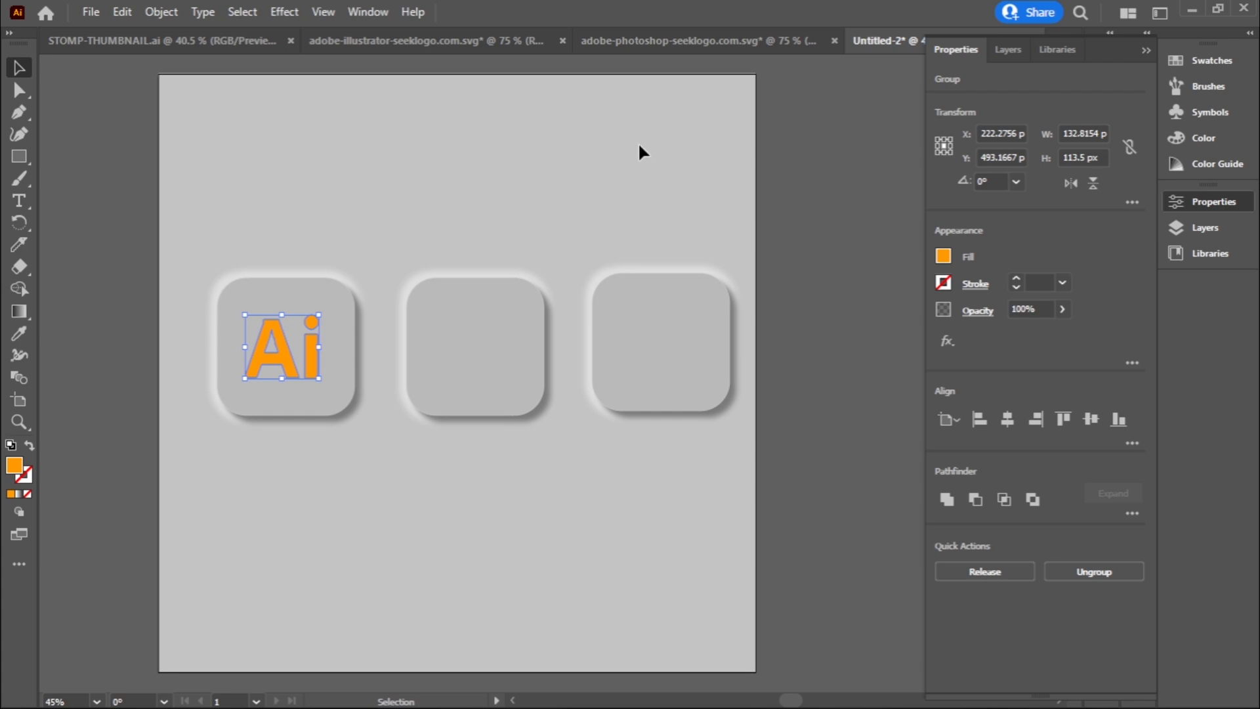
Close STOMP-THUMBNAIL.ai and copy the blue Ps lettering from adobe-photoshop-seeklogo.com.svg onto the middle button in Untitled-2
{"action": "left_click", "coordinate": [290, 40]}
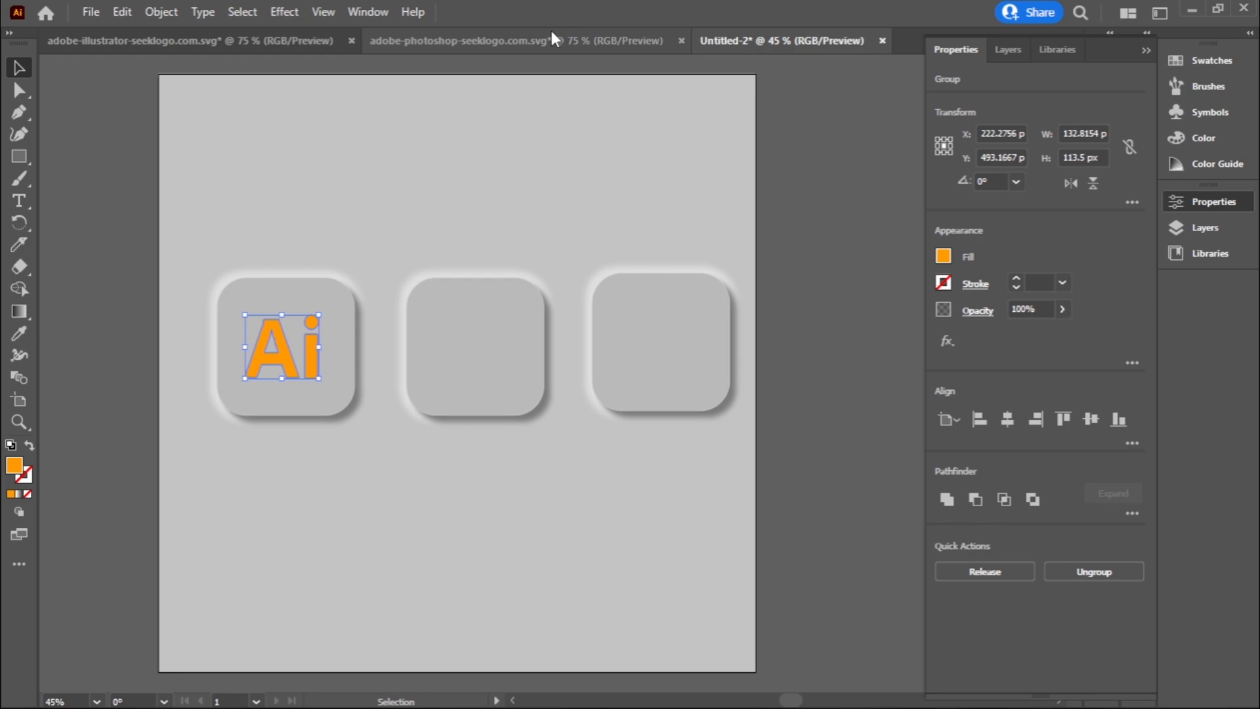
{"action": "left_click", "coordinate": [518, 42]}
{"action": "left_click_drag", "start_coordinate": [548, 363], "coordinate": [797, 46]}
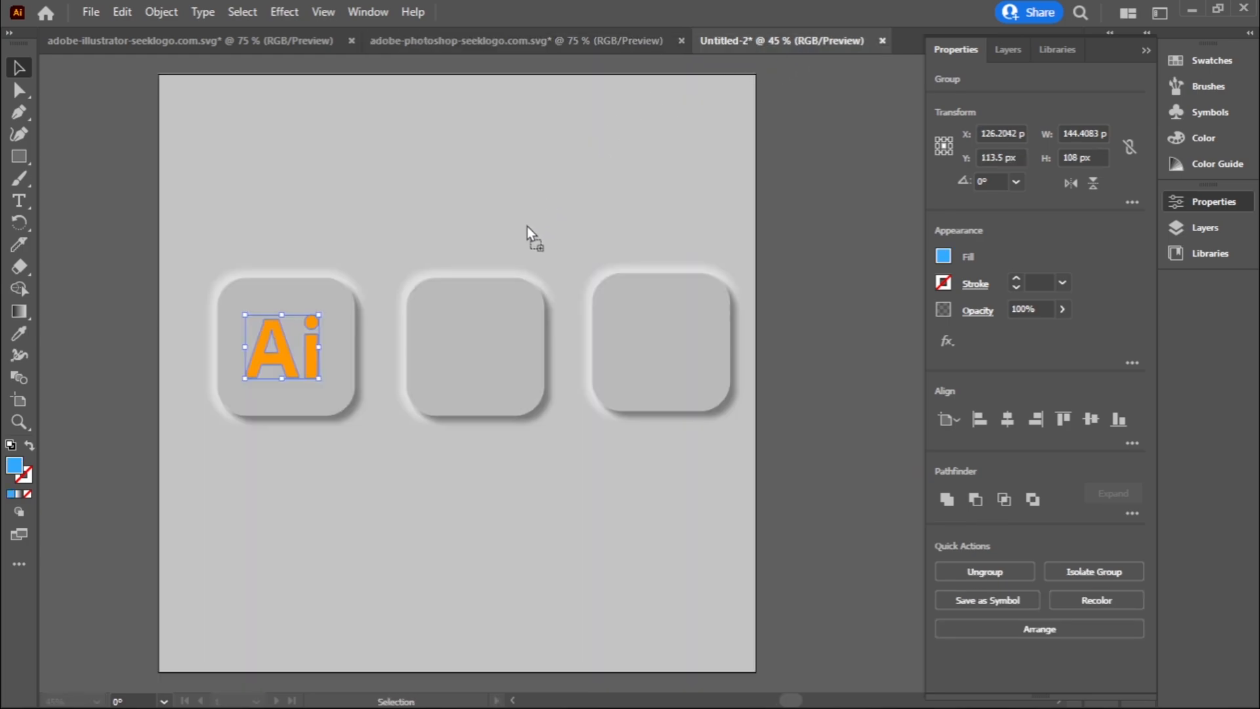
{"action": "left_click_drag", "start_coordinate": [475, 354], "coordinate": [474, 349]}
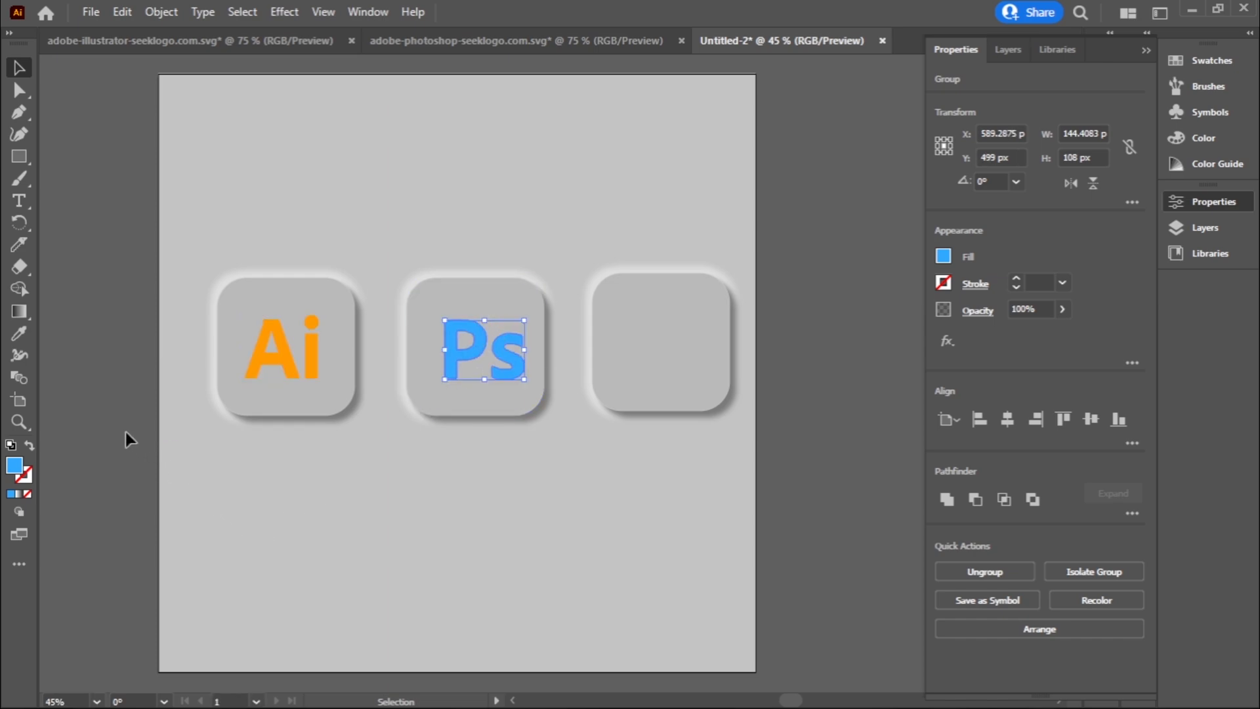
{"action": "left_click", "coordinate": [88, 425]}
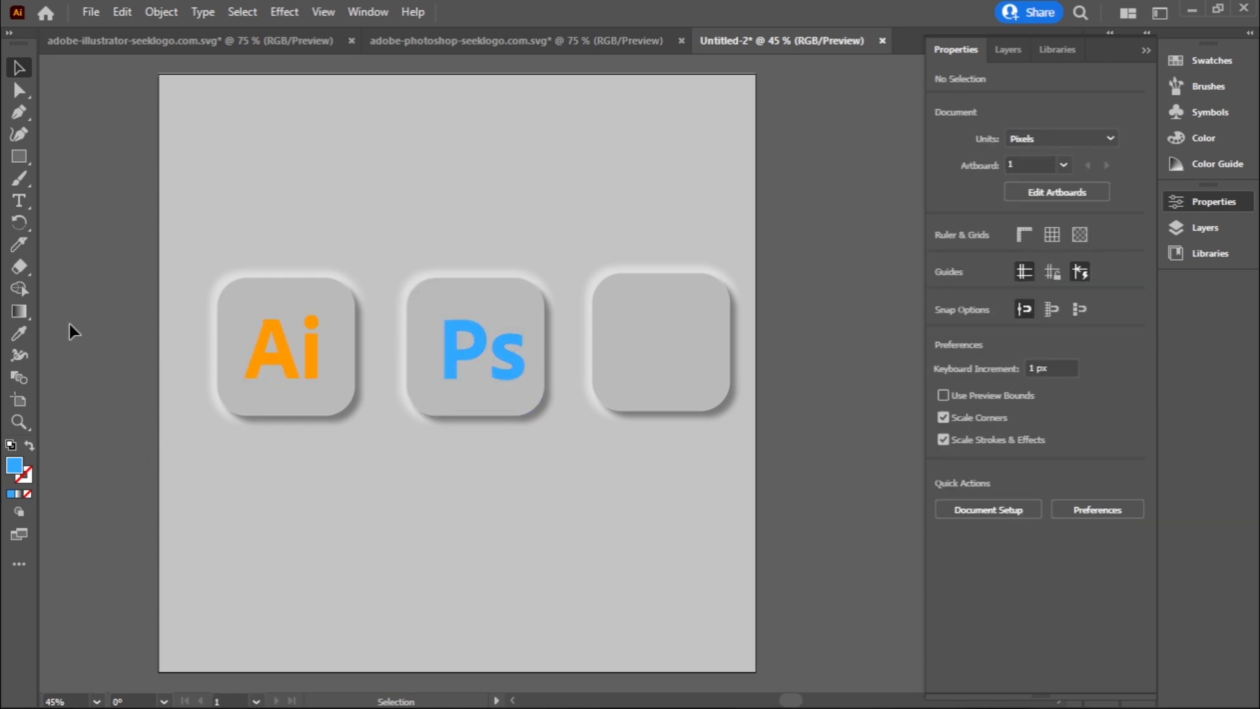
Create a triangle about 86.6 by 75 px beside the artboard with the Polygon tool and fill it red
{"action": "left_click_drag", "start_coordinate": [28, 158], "coordinate": [68, 203]}
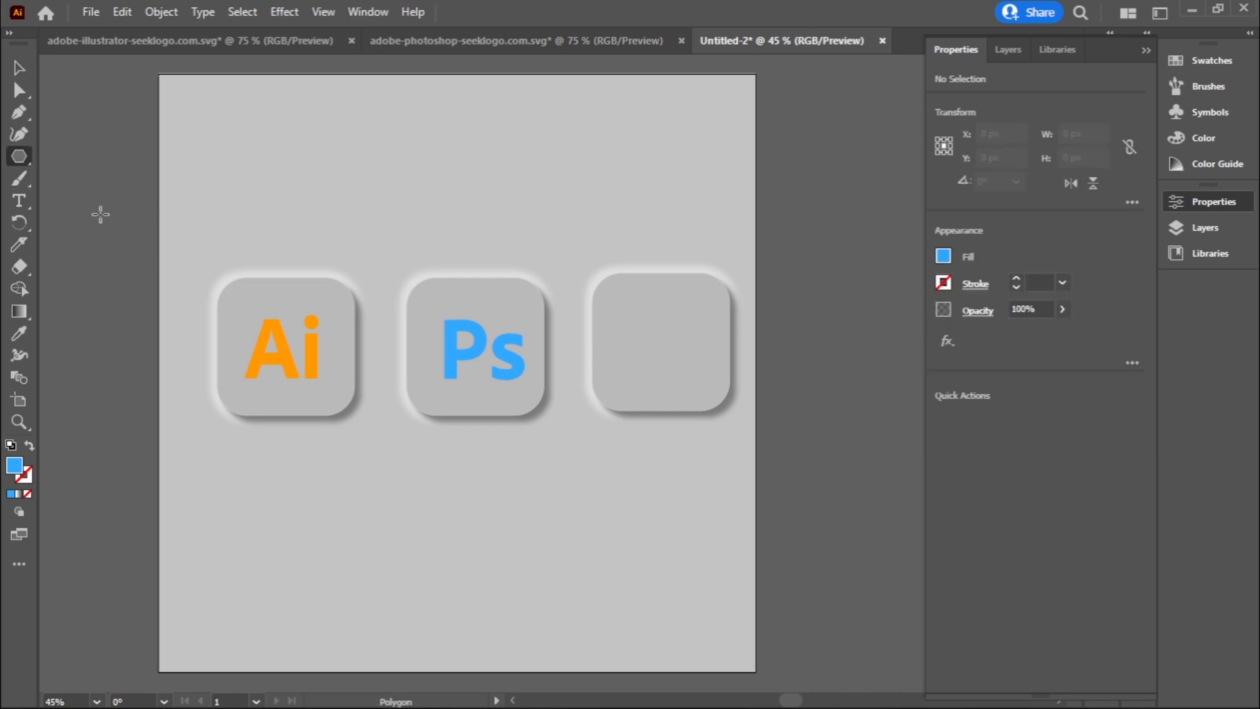
{"action": "left_click", "coordinate": [101, 214]}
{"action": "left_click", "coordinate": [600, 387]}
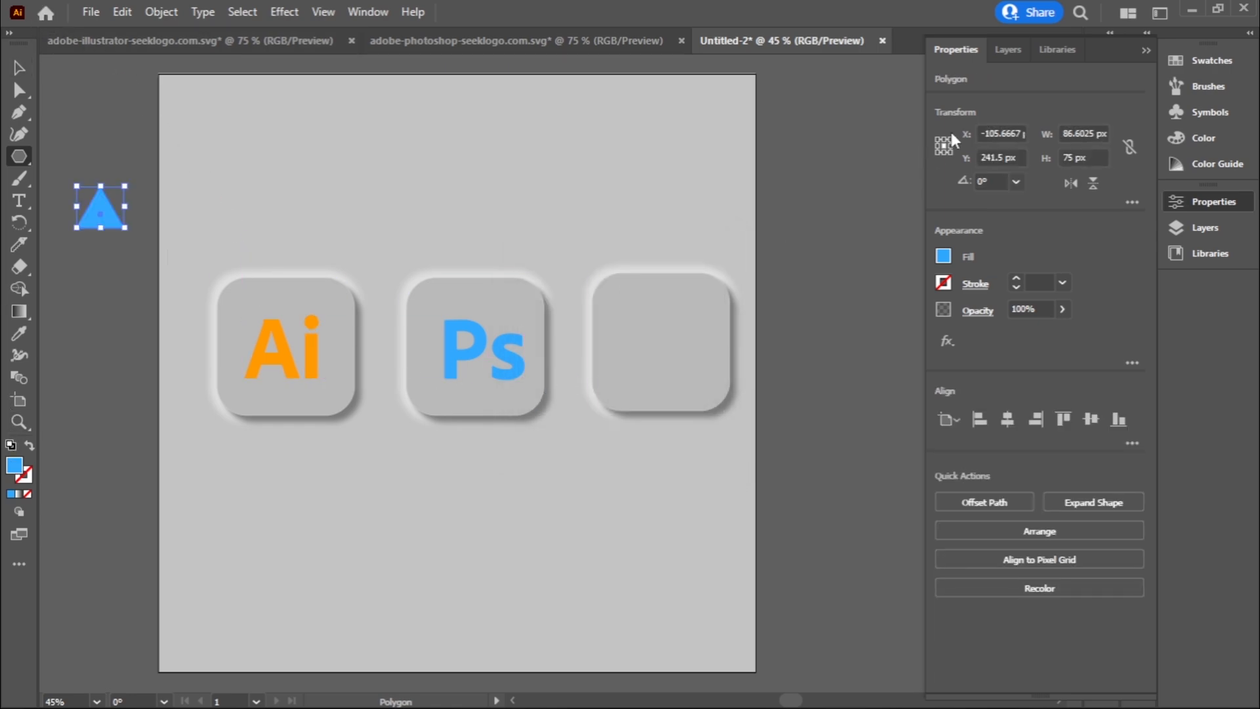
{"action": "left_click", "coordinate": [944, 255]}
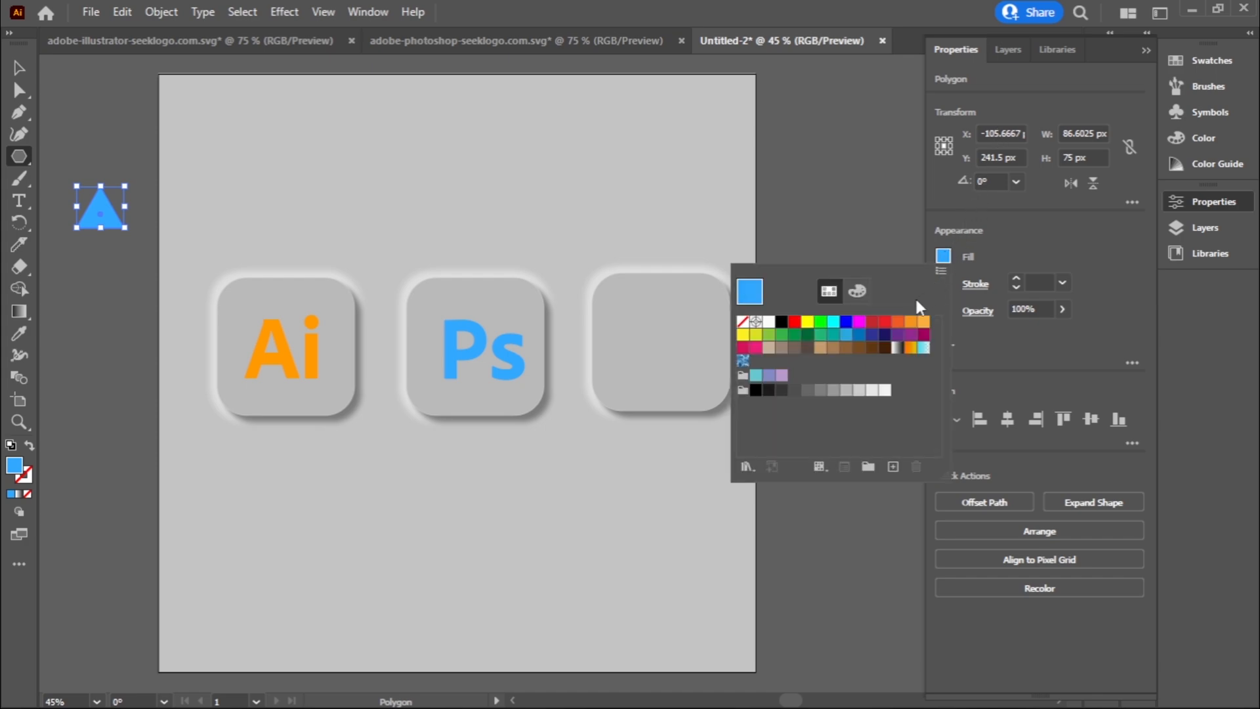
{"action": "left_click", "coordinate": [886, 323]}
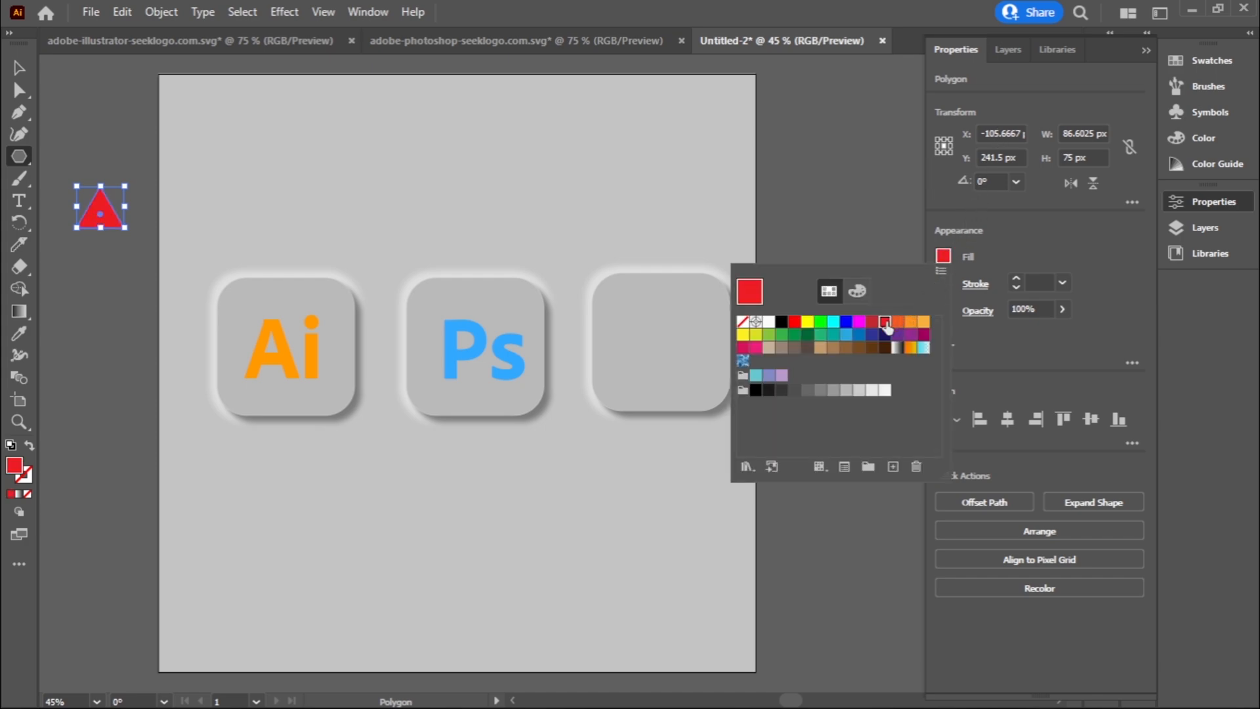
Rotate the red triangle to 270° so it points right and place it as a play symbol at the third button's centre
{"action": "left_click", "coordinate": [19, 70]}
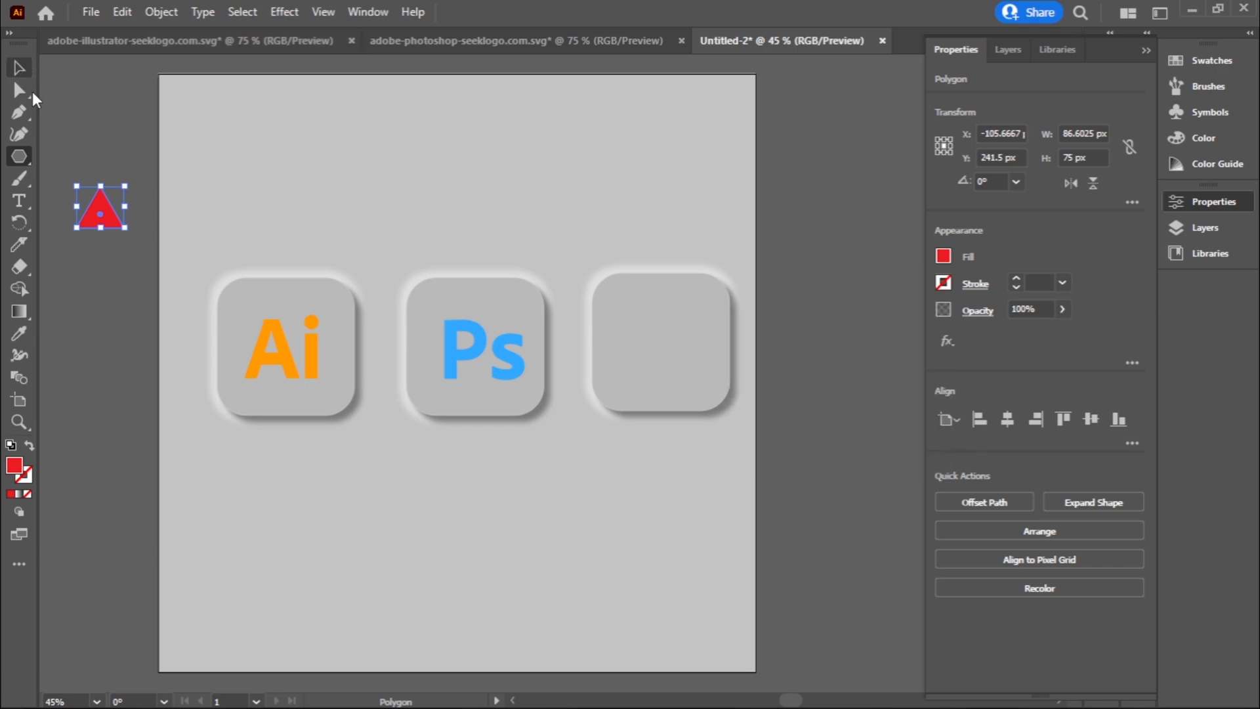
{"action": "left_click_drag", "start_coordinate": [134, 230], "coordinate": [108, 236]}
{"action": "left_click", "coordinate": [22, 73]}
{"action": "left_click", "coordinate": [85, 101]}
{"action": "left_click_drag", "start_coordinate": [102, 217], "coordinate": [664, 343]}
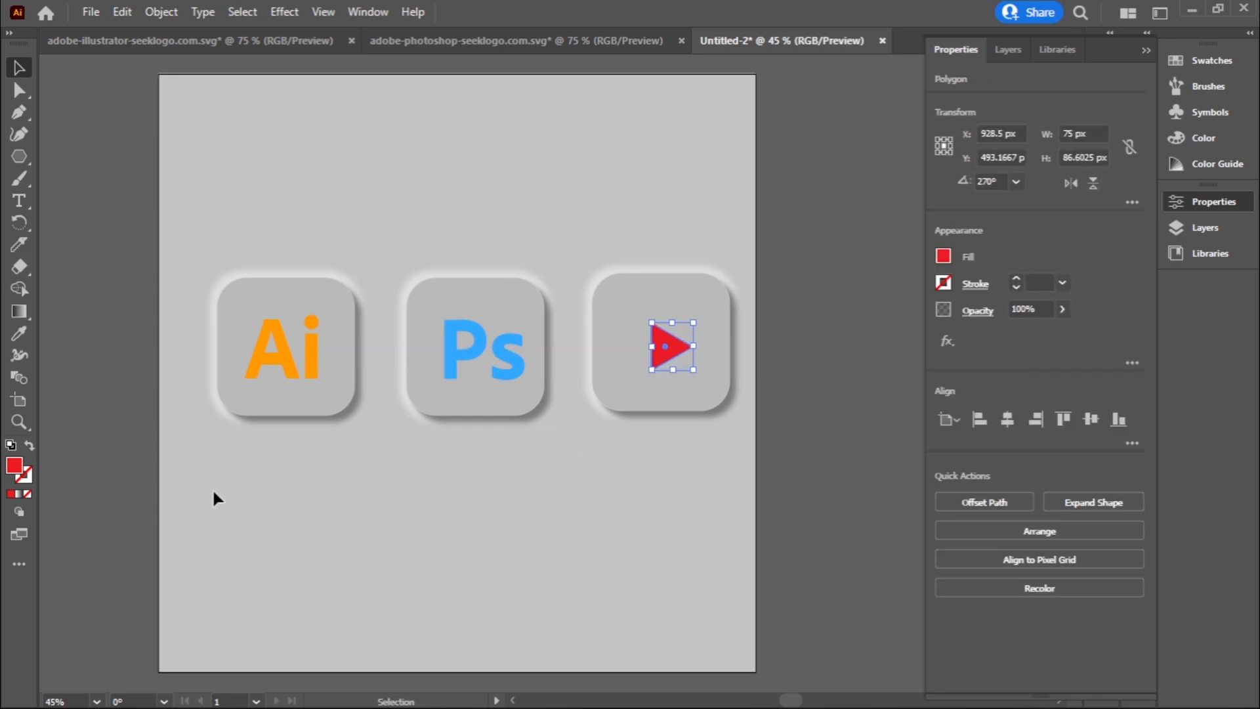
{"action": "left_click", "coordinate": [91, 445]}
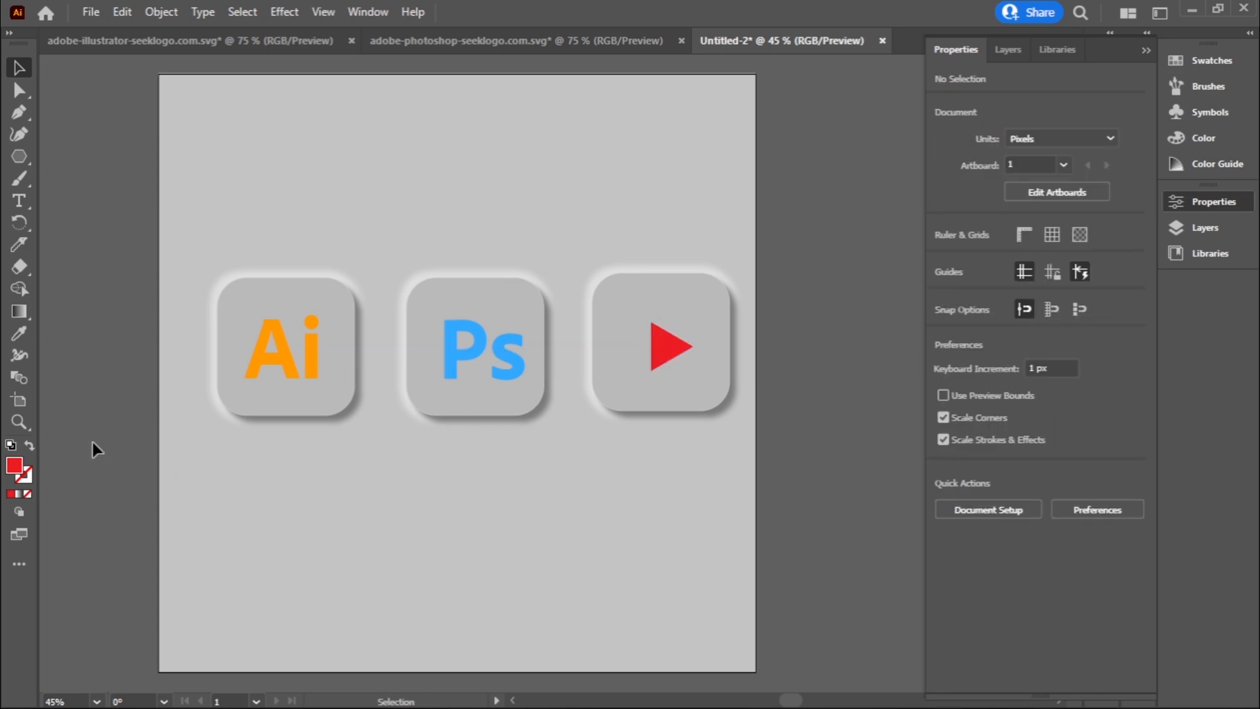
{"action": "left_click_drag", "start_coordinate": [660, 349], "coordinate": [654, 348]}
{"action": "left_click", "coordinate": [804, 363]}
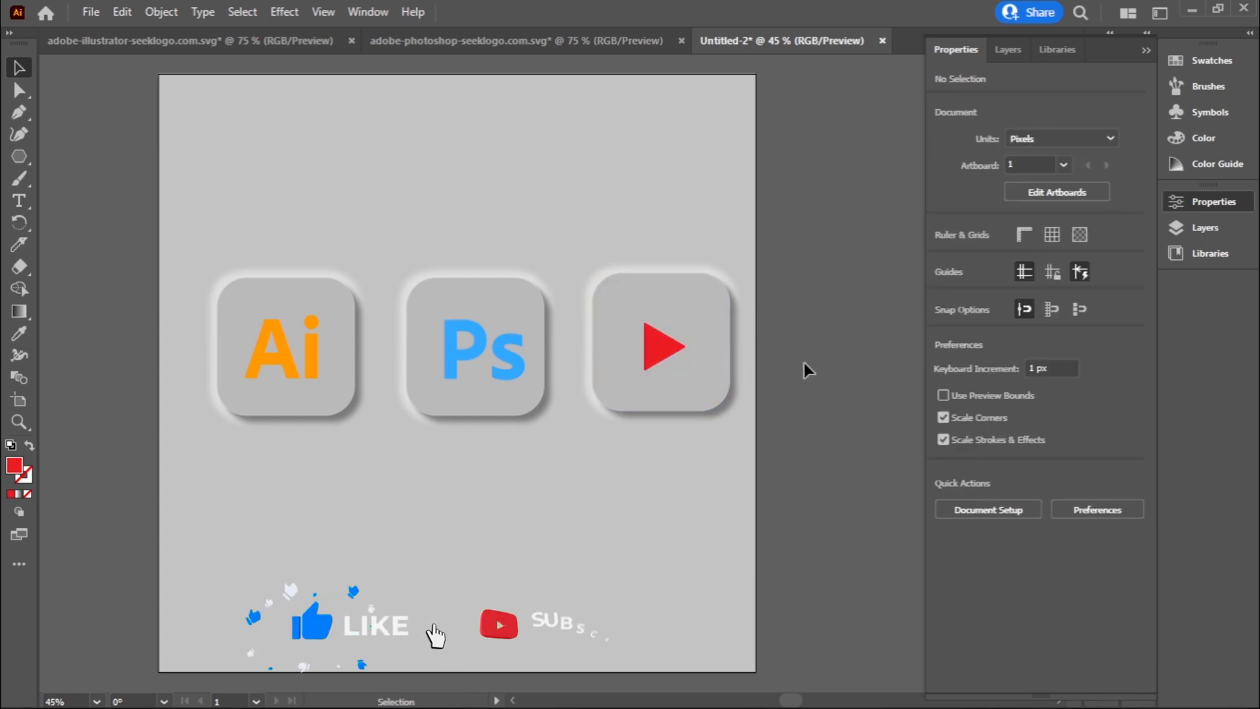
{"action": "scroll", "coordinate": [813, 357], "scroll_direction": "up", "scroll_amount": 1}
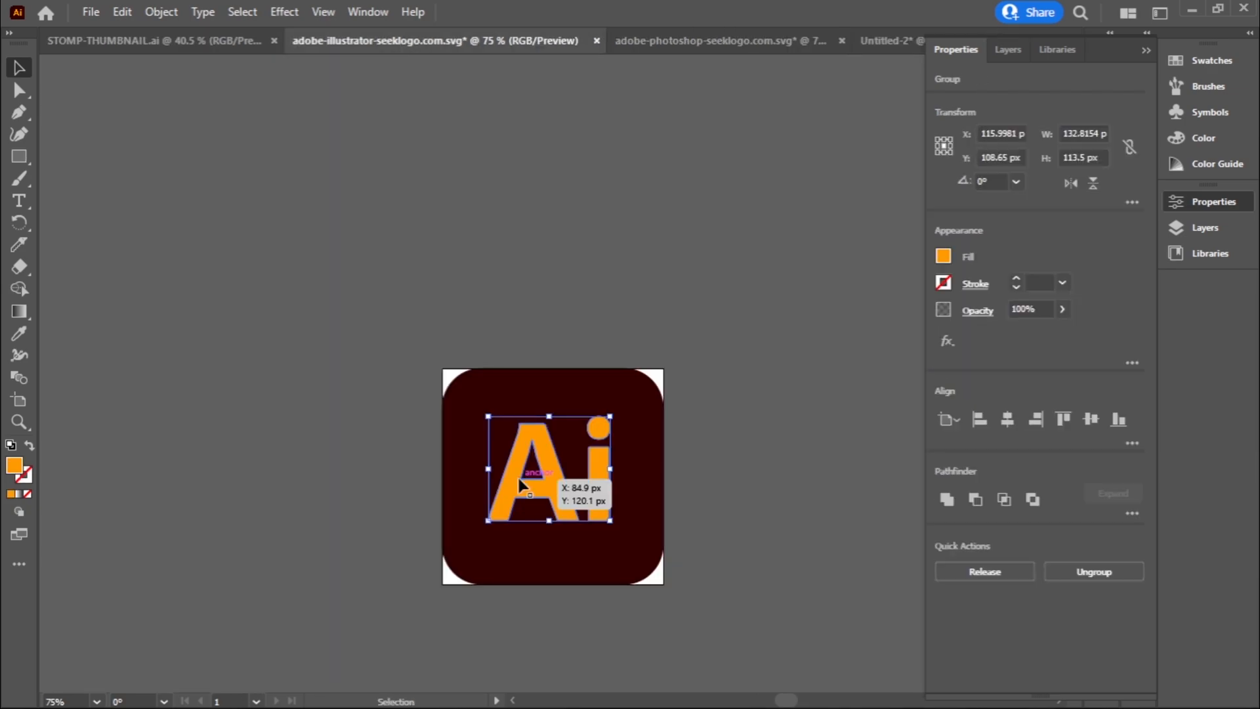
{"action": "left_click_drag", "start_coordinate": [525, 433], "coordinate": [317, 356]}
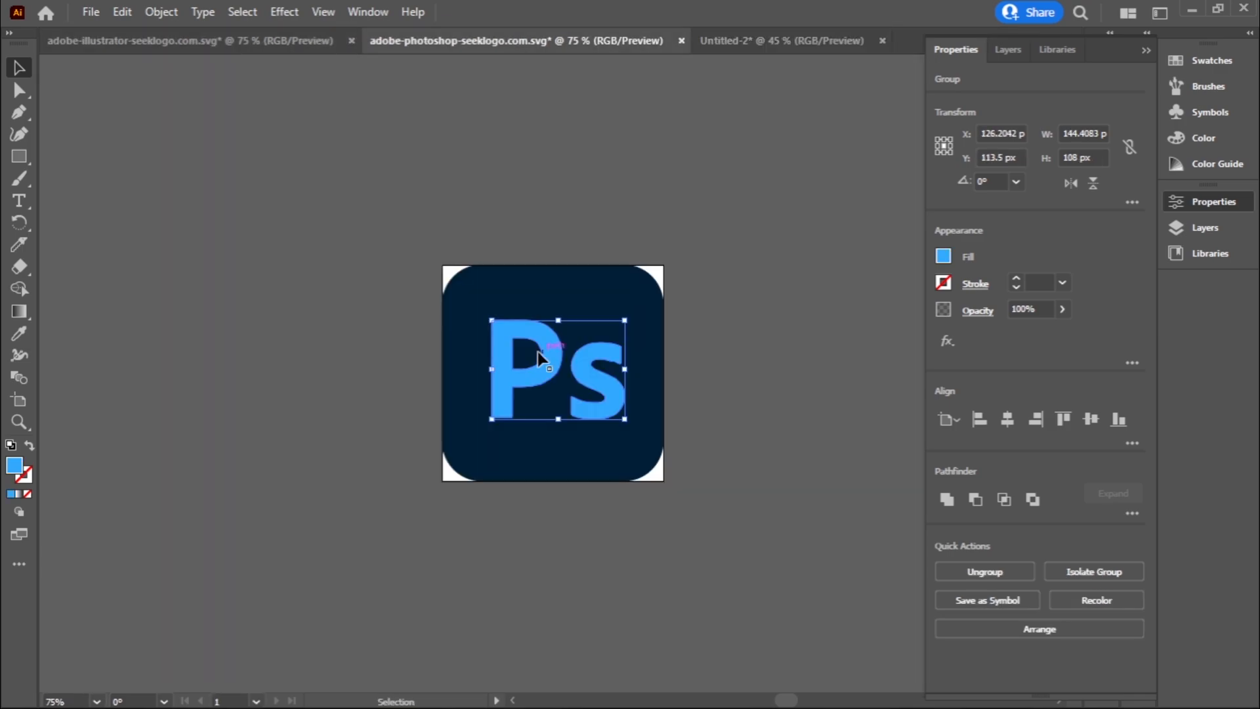